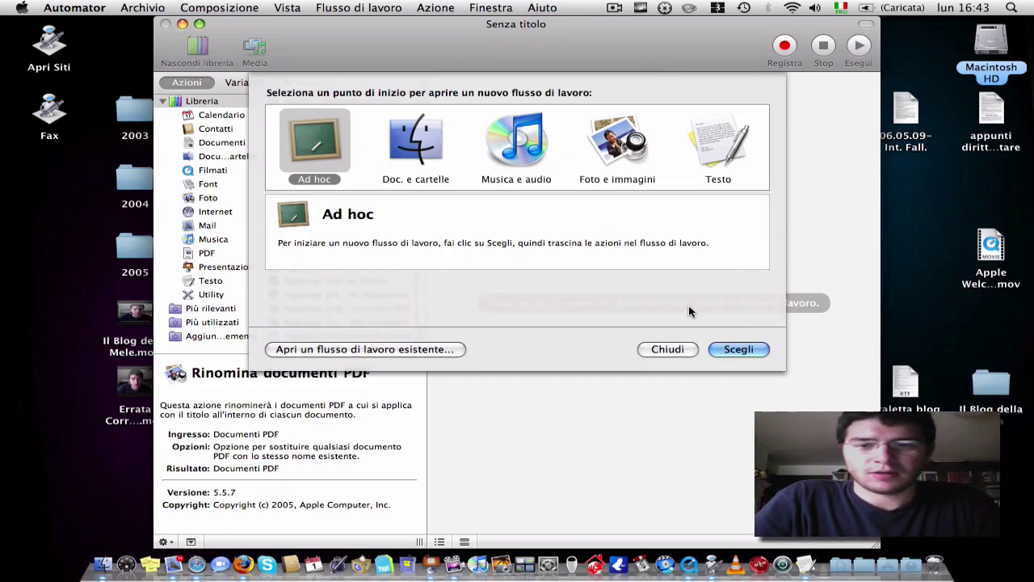
Step: Start a new Ad hoc workflow and search the action library for "ottieni elementi"
{"action": "left_click", "coordinate": [737, 351]}
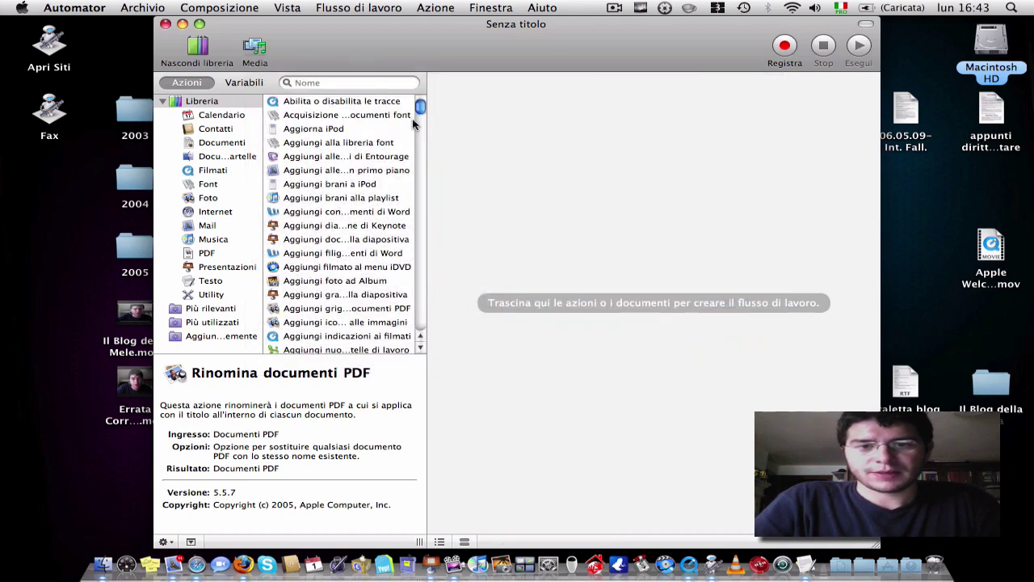
{"action": "left_click", "coordinate": [340, 84]}
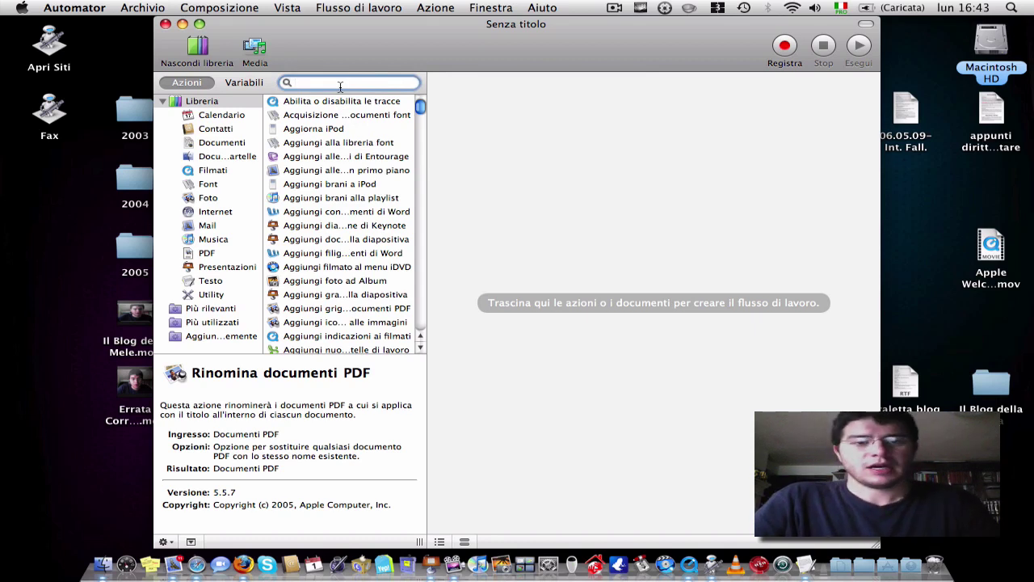
{"action": "type", "text": "otti"}
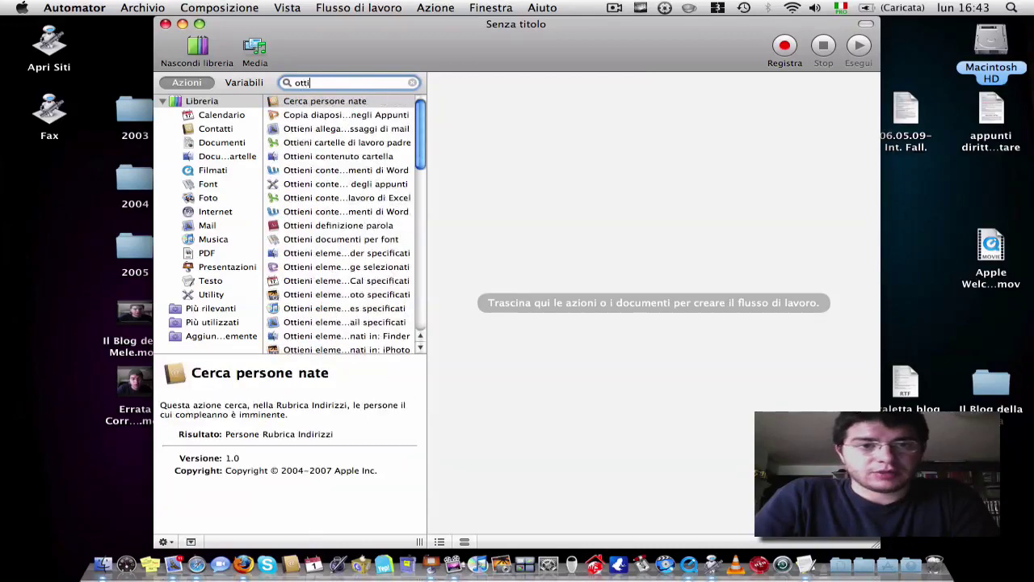
{"action": "type", "text": "eni elementi"}
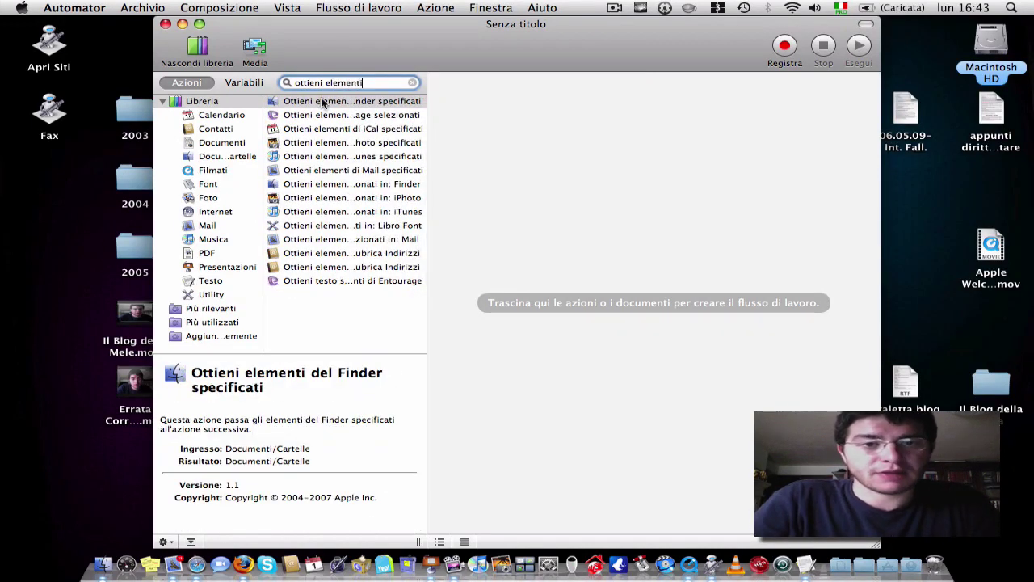
Step: Try the "Ottieni elementi del Finder specificati" action in the workflow and remove it
{"action": "left_click_drag", "start_coordinate": [323, 101], "coordinate": [597, 114]}
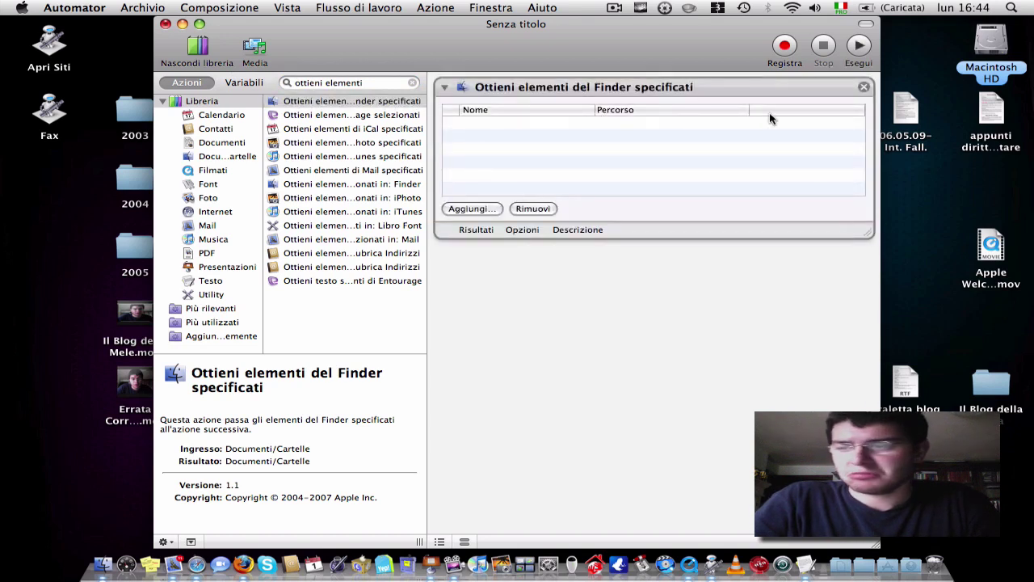
{"action": "left_click", "coordinate": [864, 87]}
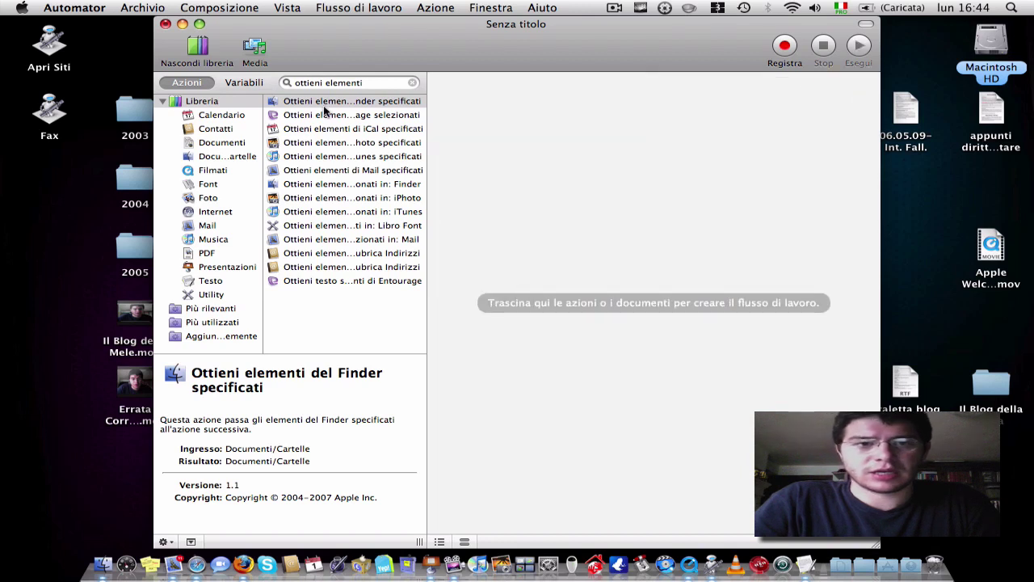
Step: Add the "Ottieni elementi selezionati in: Finder" action to the workflow
{"action": "left_click", "coordinate": [374, 82]}
{"action": "left_click", "coordinate": [330, 184]}
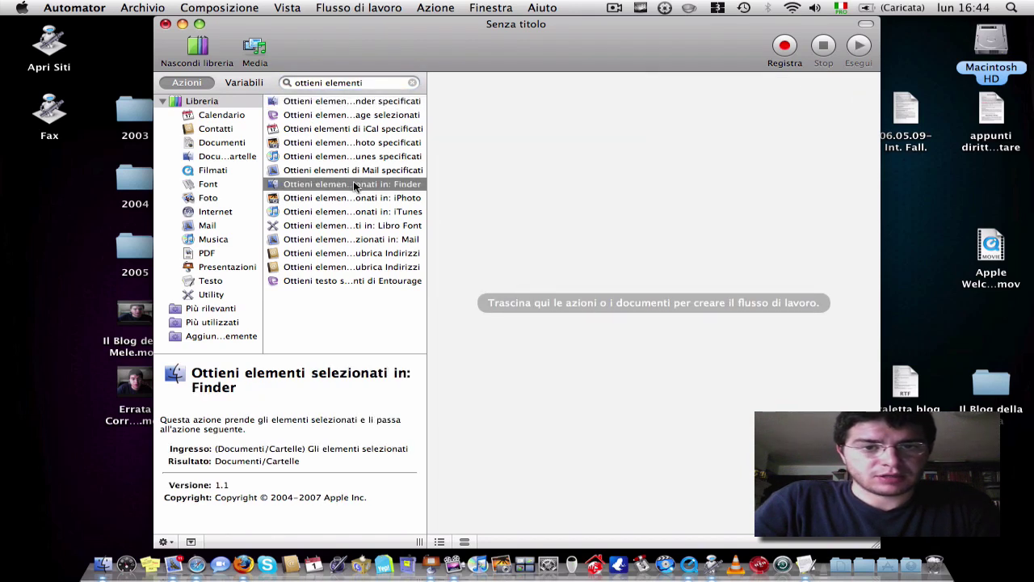
{"action": "left_click_drag", "start_coordinate": [353, 184], "coordinate": [608, 128]}
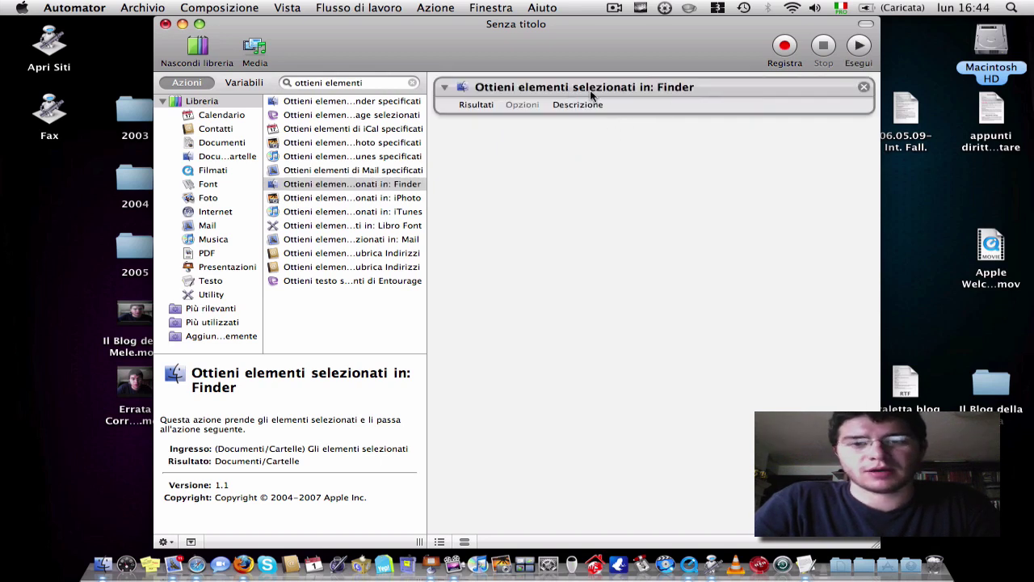
Step: Replace the action library search text with "ridim"
{"action": "left_click", "coordinate": [371, 84]}
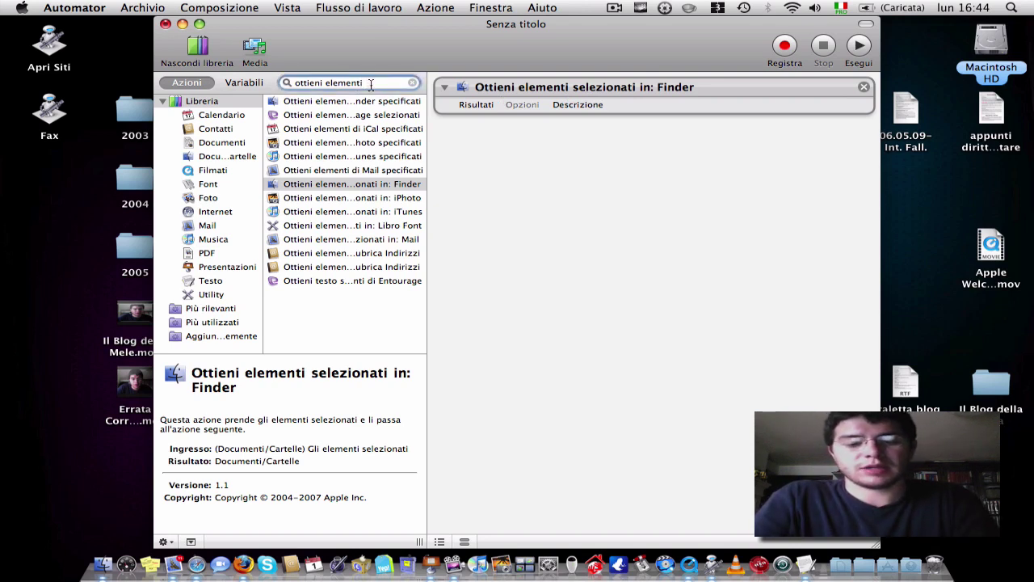
{"action": "type", "text": "ridi"}
{"action": "key", "text": "BackSpace"}
{"action": "key", "text": "BackSpace"}
{"action": "key", "text": "BackSpace"}
{"action": "key", "text": "BackSpace"}
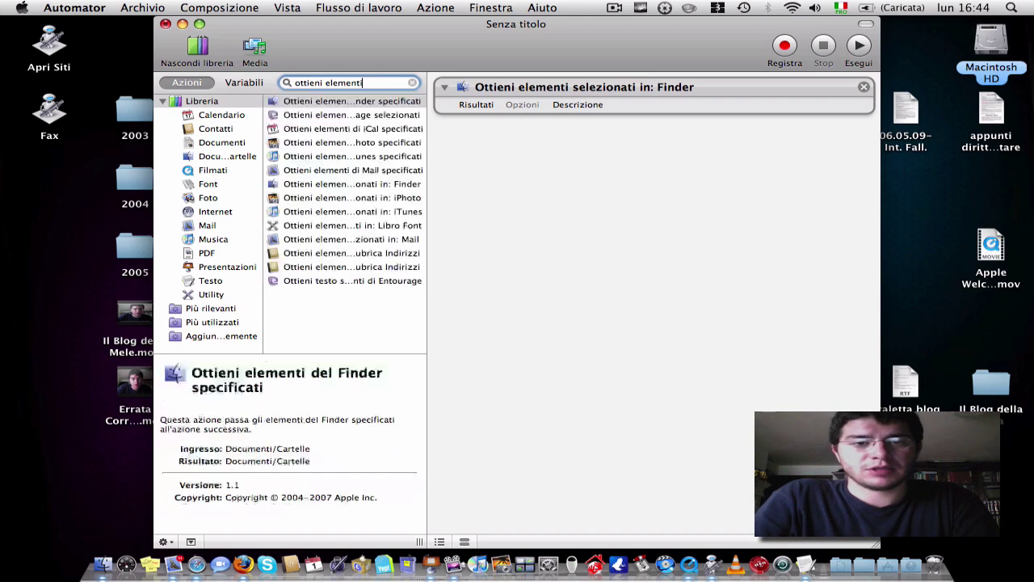
{"action": "key", "text": "BackSpace"}
{"action": "key", "text": "BackSpace"}
{"action": "key", "text": "BackSpace"}
{"action": "key", "text": "BackSpace"}
{"action": "key", "text": "BackSpace"}
{"action": "key", "text": "BackSpace"}
{"action": "key", "text": "BackSpace"}
{"action": "key", "text": "BackSpace"}
{"action": "key", "text": "BackSpace"}
{"action": "key", "text": "BackSpace"}
{"action": "key", "text": "BackSpace"}
{"action": "key", "text": "BackSpace"}
{"action": "key", "text": "BackSpace"}
{"action": "key", "text": "BackSpace"}
{"action": "key", "text": "BackSpace"}
{"action": "key", "text": "BackSpace"}
{"action": "type", "text": "ridim"}
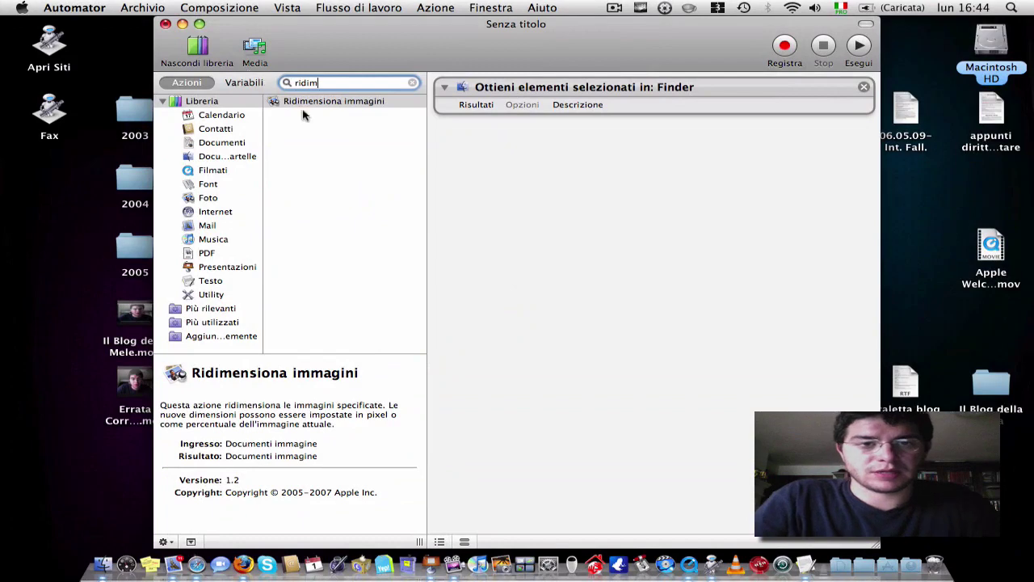
Step: Add "Ridimensiona immagini" together with the suggested "Copia elementi del Finder" action, keeping the resize mode at "Per dimensioni (pixel)"
{"action": "left_click", "coordinate": [333, 101]}
{"action": "left_click_drag", "start_coordinate": [351, 99], "coordinate": [545, 158]}
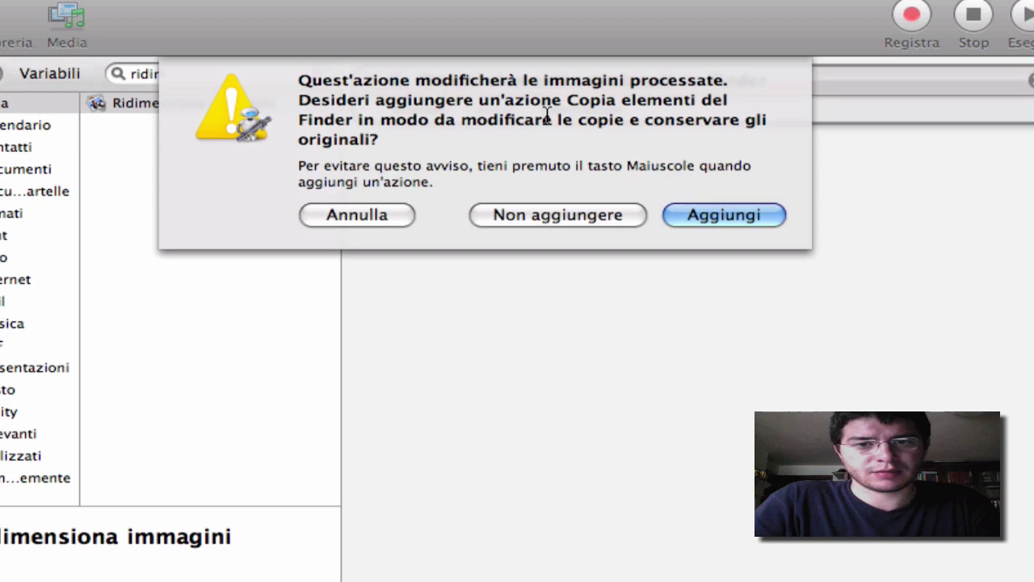
{"action": "left_click", "coordinate": [607, 152]}
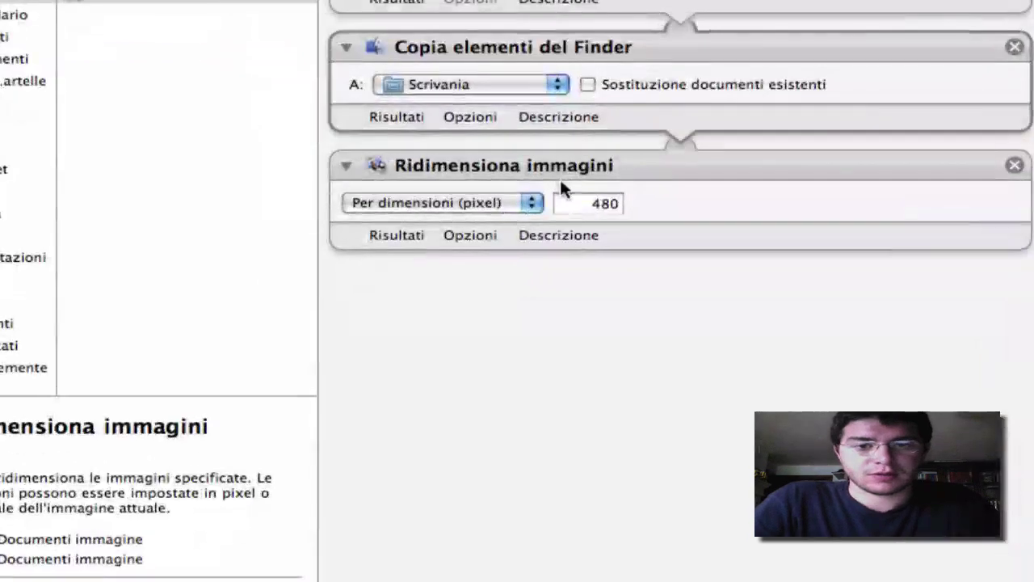
{"action": "left_click", "coordinate": [468, 287]}
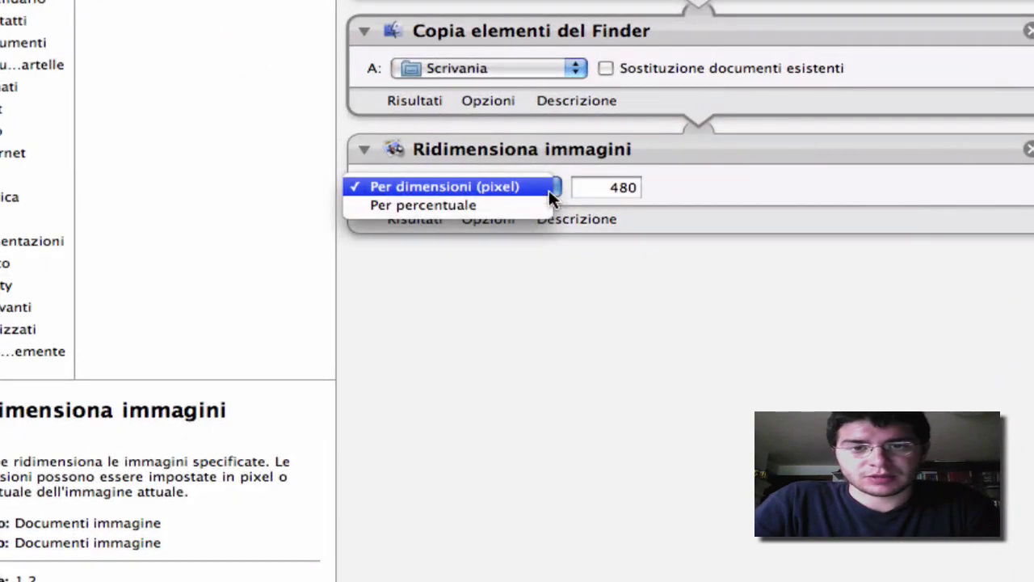
{"action": "left_click", "coordinate": [549, 187]}
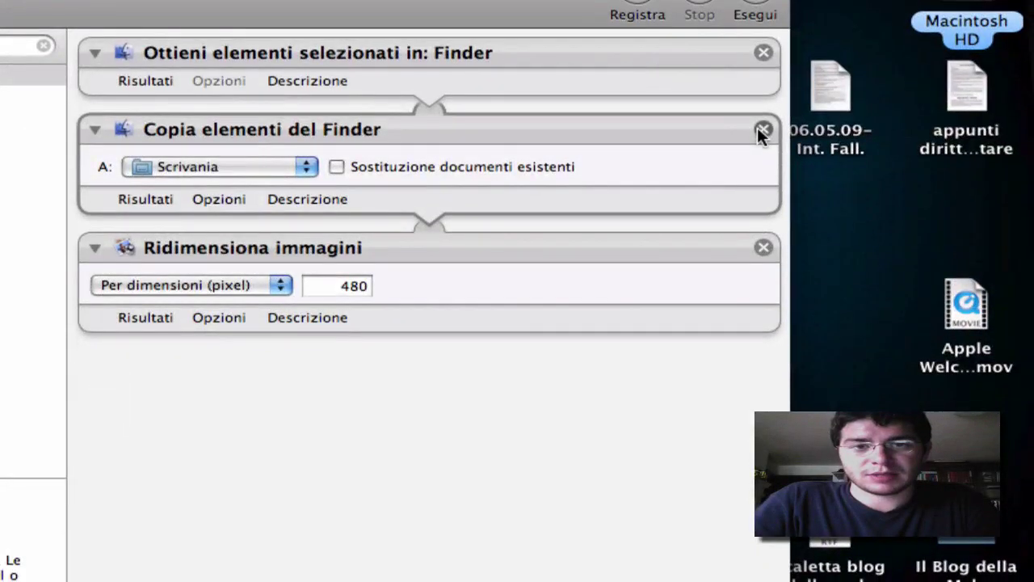
Step: Remove "Copia elementi del Finder", search the library for "copia ele" and reinsert that action before "Ridimensiona immagini"
{"action": "left_click", "coordinate": [763, 133]}
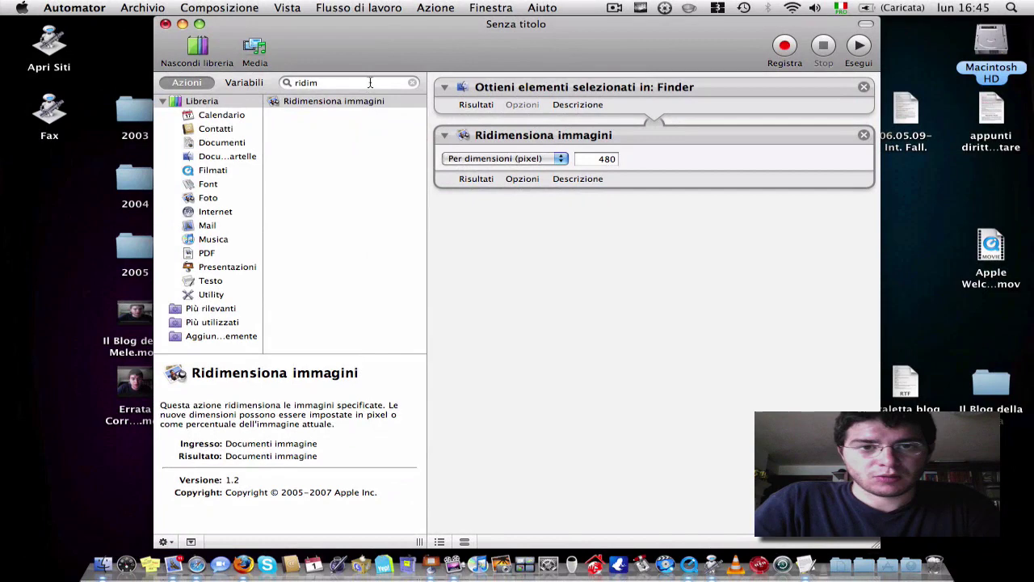
{"action": "left_click", "coordinate": [412, 82]}
{"action": "type", "text": "copia "}
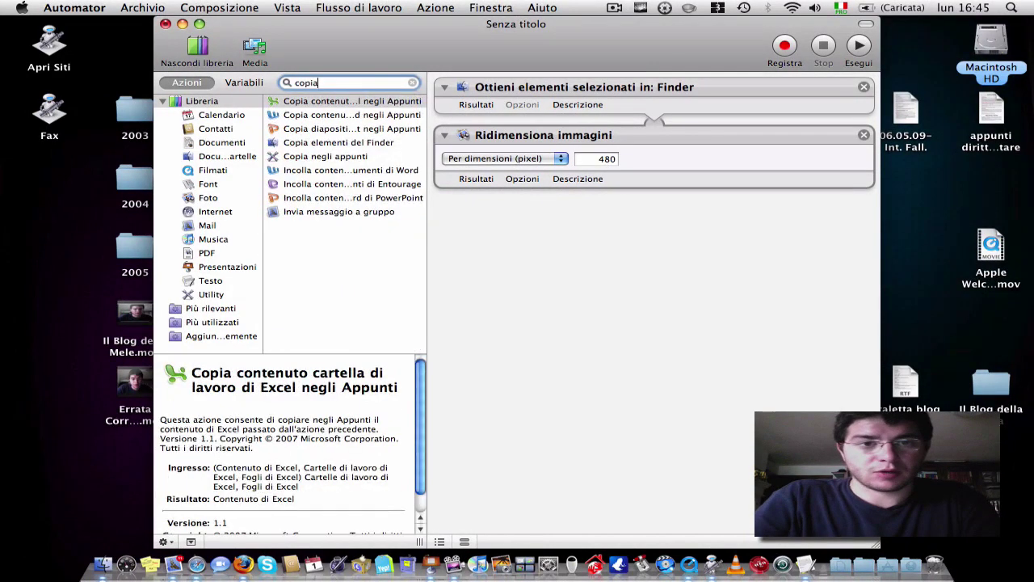
{"action": "type", "text": "ele"}
{"action": "left_click_drag", "start_coordinate": [362, 100], "coordinate": [652, 122]}
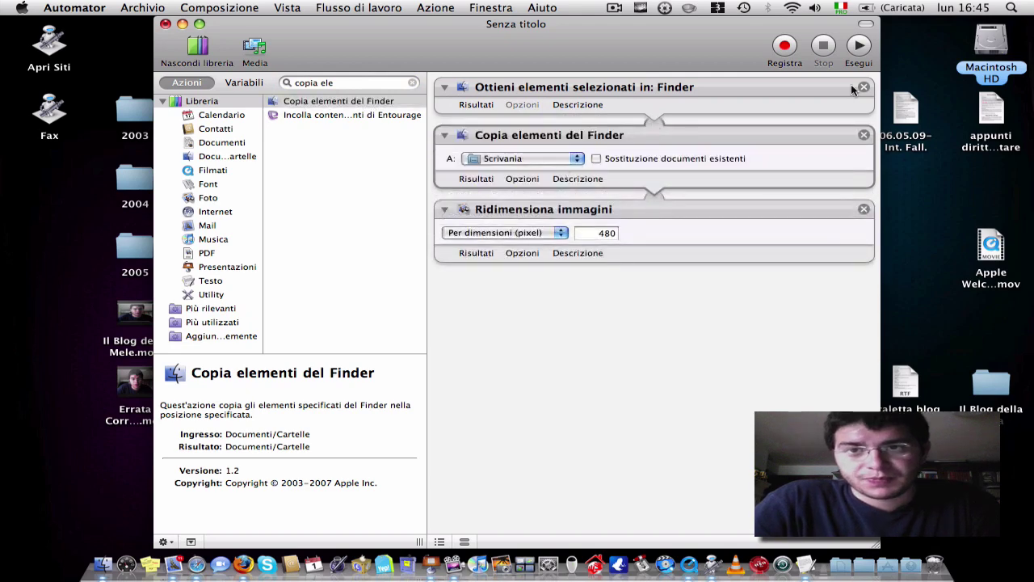
Step: Save the workflow as ridimensiona480 in Scrivania with the format "Flusso di lavoro", and close the workflow editor
{"action": "left_click_drag", "start_coordinate": [717, 51], "coordinate": [701, 34]}
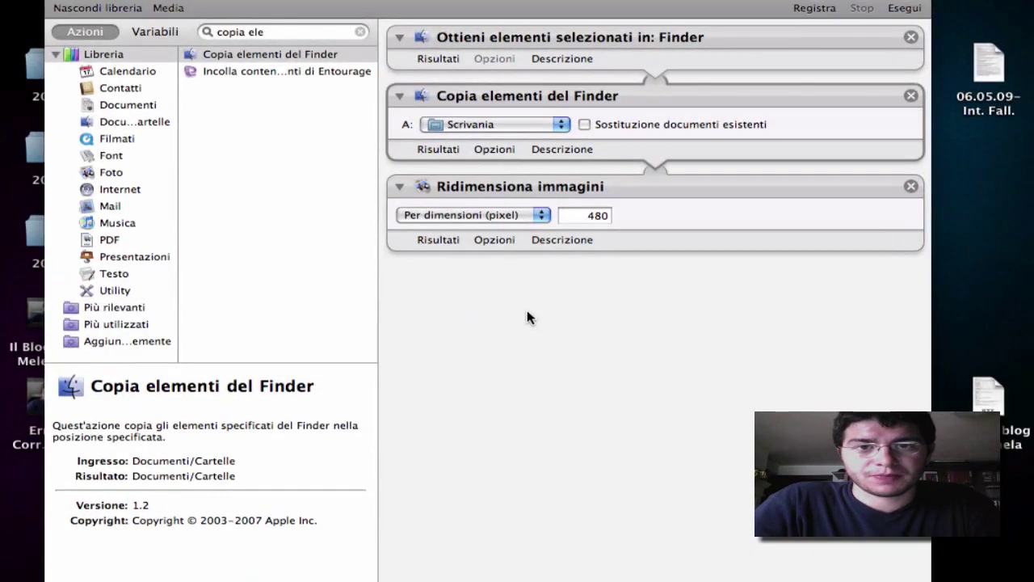
{"action": "left_click", "coordinate": [153, 8]}
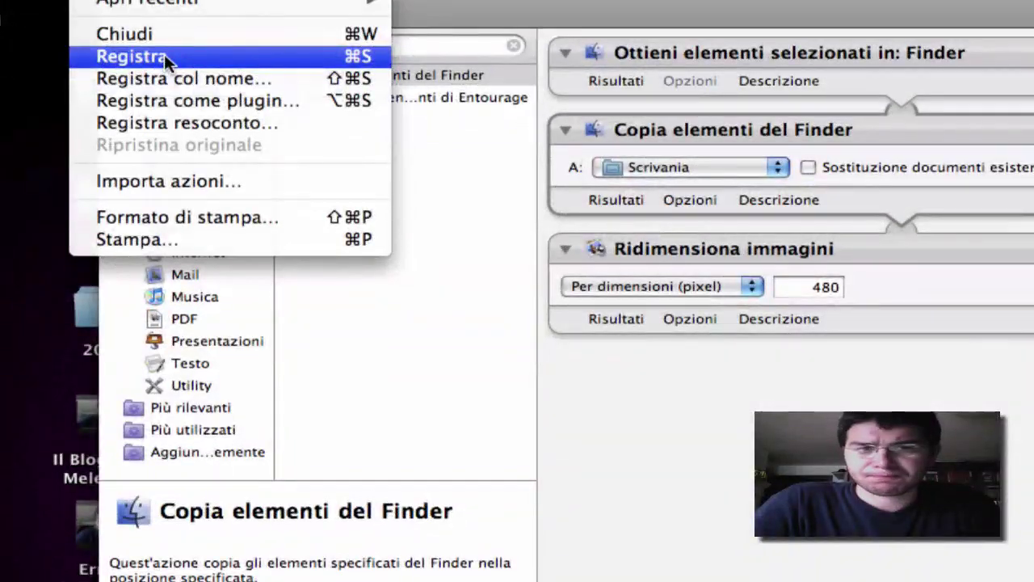
{"action": "left_click", "coordinate": [164, 54]}
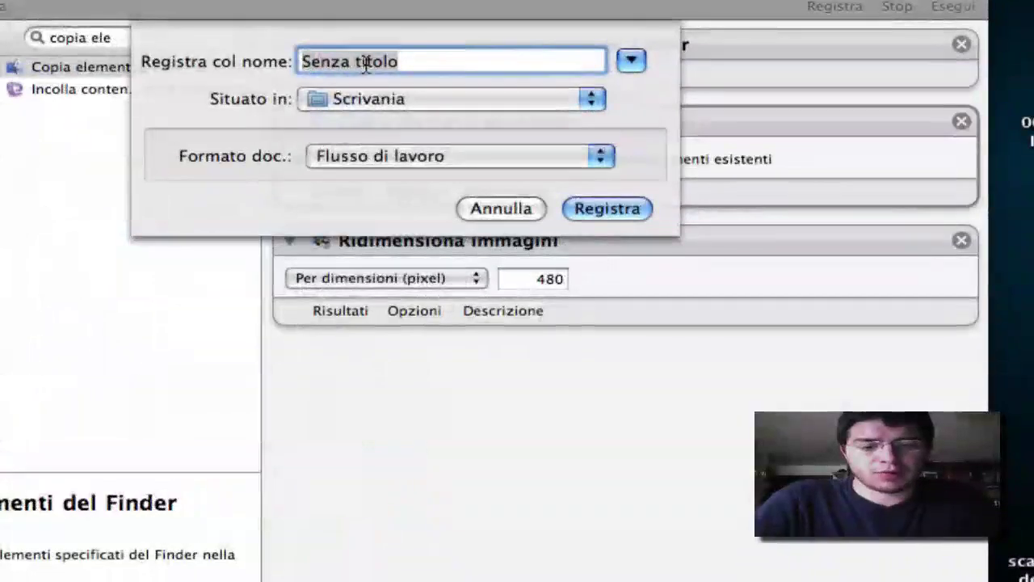
{"action": "type", "text": "ridimensiona480"}
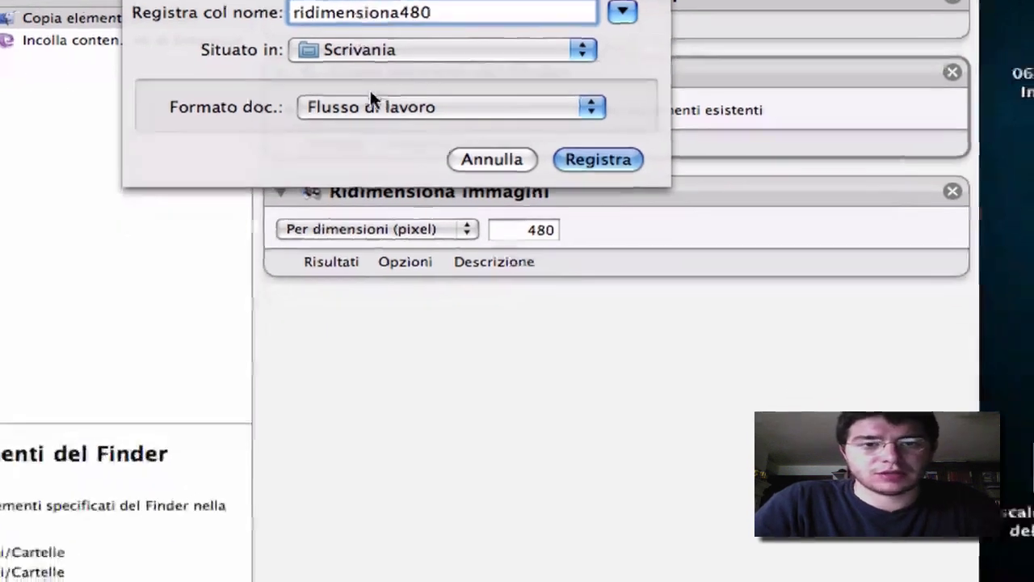
{"action": "left_click", "coordinate": [384, 153]}
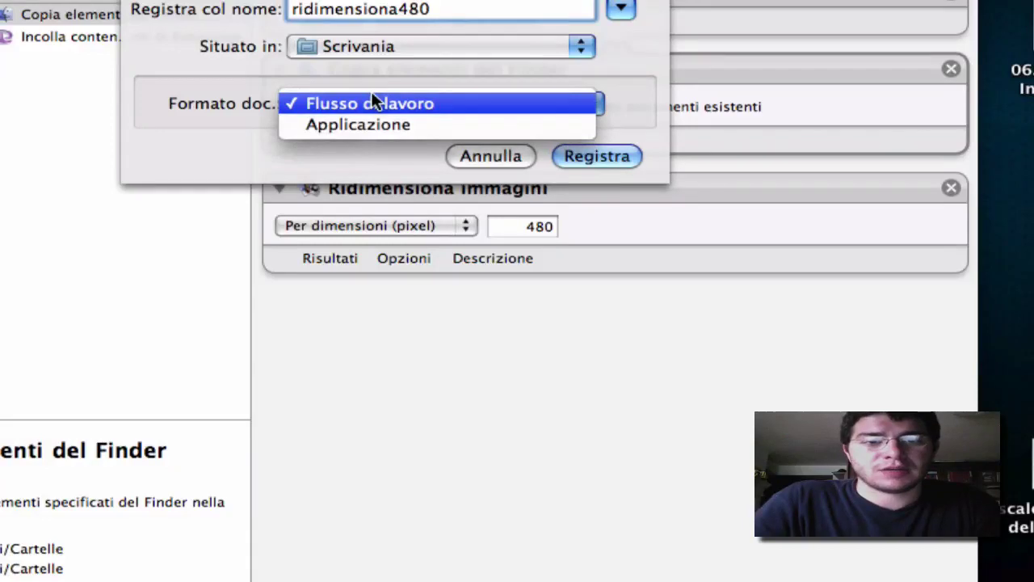
{"action": "left_click", "coordinate": [374, 102]}
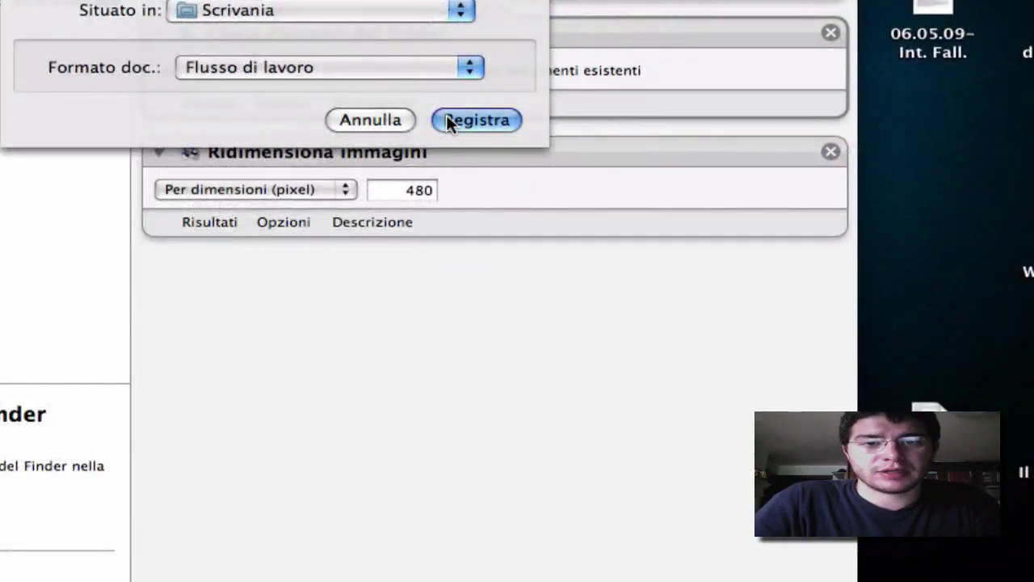
{"action": "left_click", "coordinate": [449, 121]}
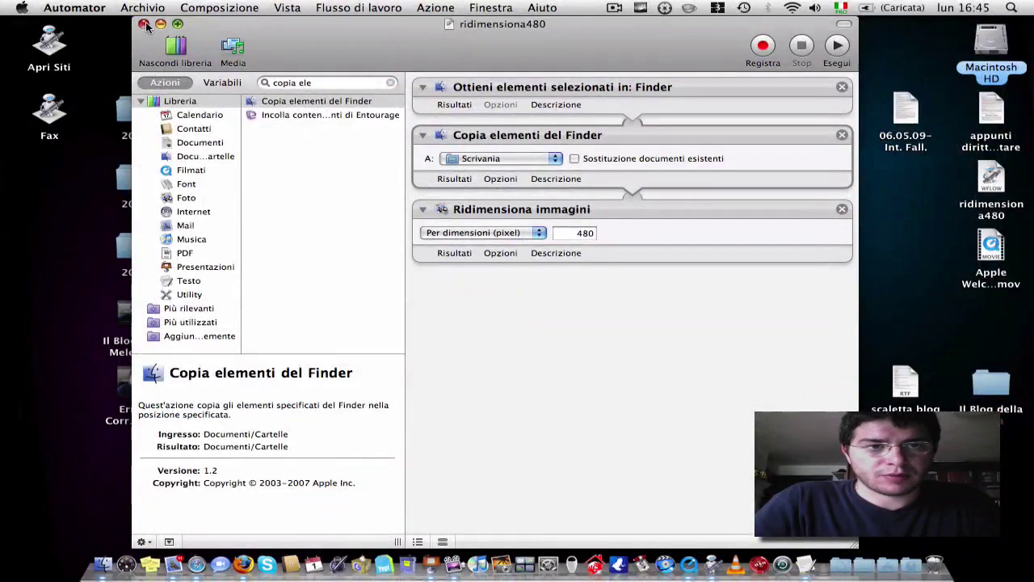
{"action": "left_click", "coordinate": [144, 24]}
{"action": "key", "text": "super+q"}
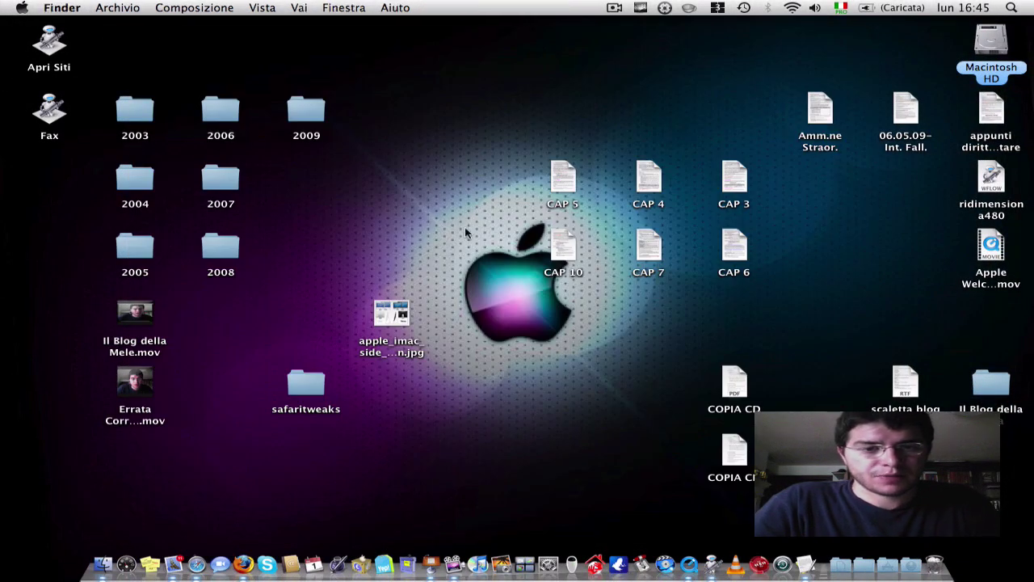
Step: Preview the apple_imac_side_by_side_comparison.jpg image on the desktop
{"action": "left_click", "coordinate": [393, 327]}
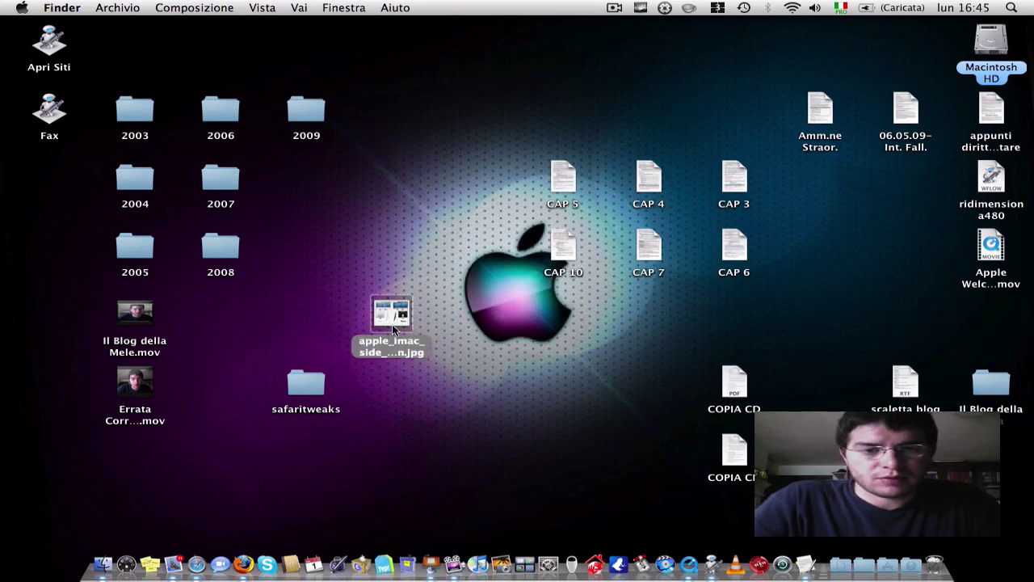
{"action": "key", "text": "space"}
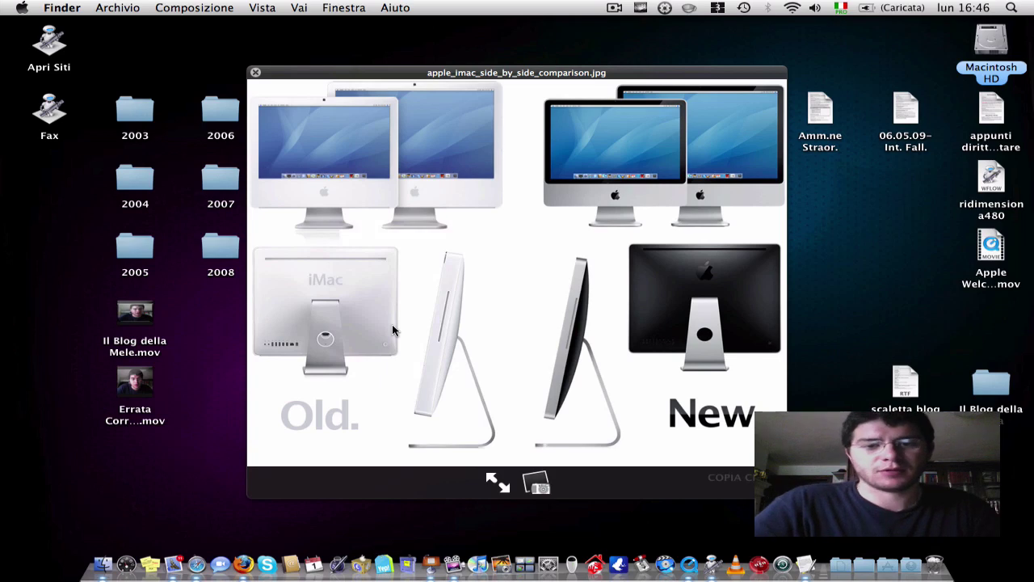
{"action": "key", "text": "space"}
Step: Open the file information of the iMac comparison image and give the file a yellow label
{"action": "key", "text": "super+i"}
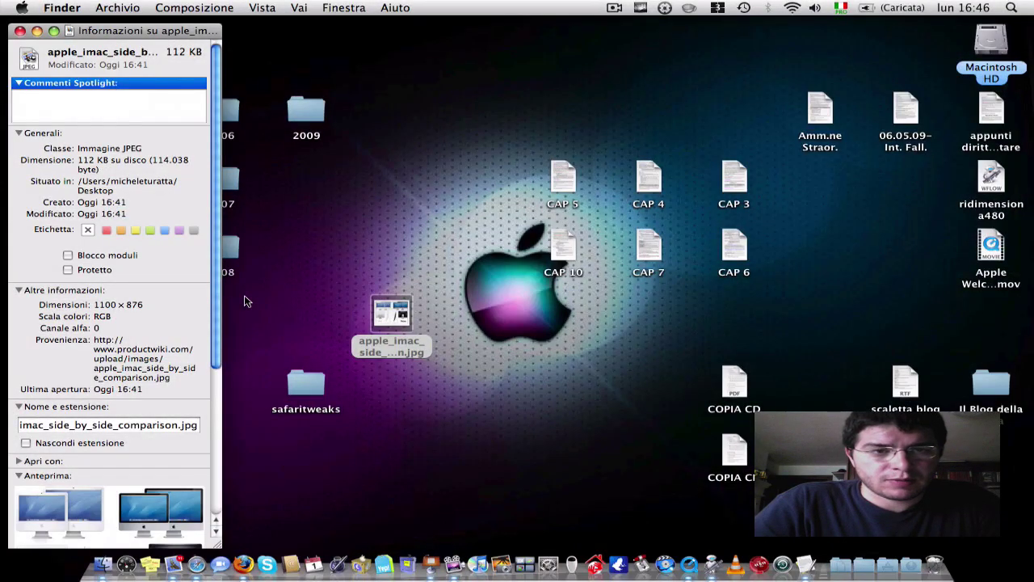
{"action": "left_click", "coordinate": [134, 231]}
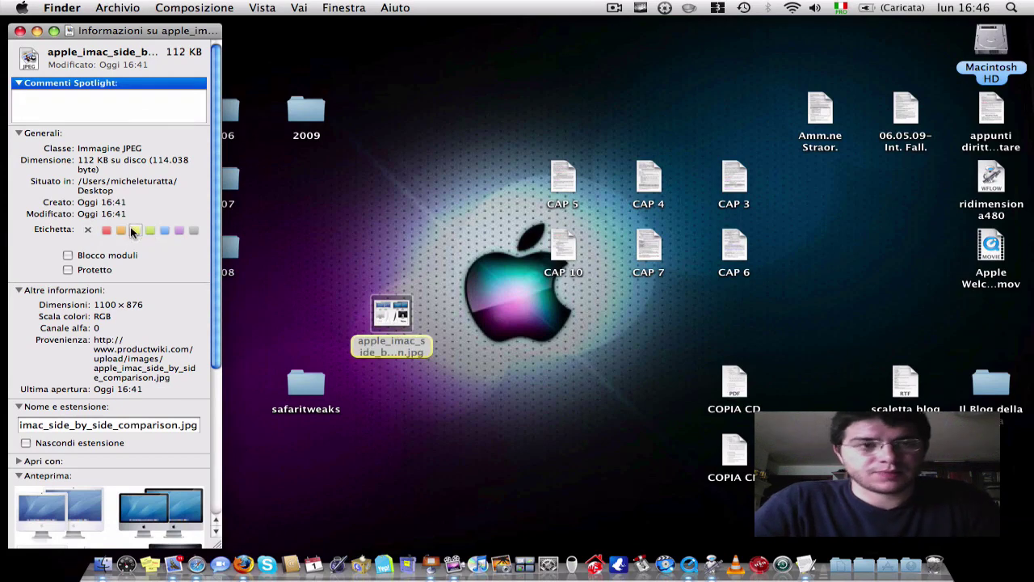
{"action": "left_click", "coordinate": [20, 31]}
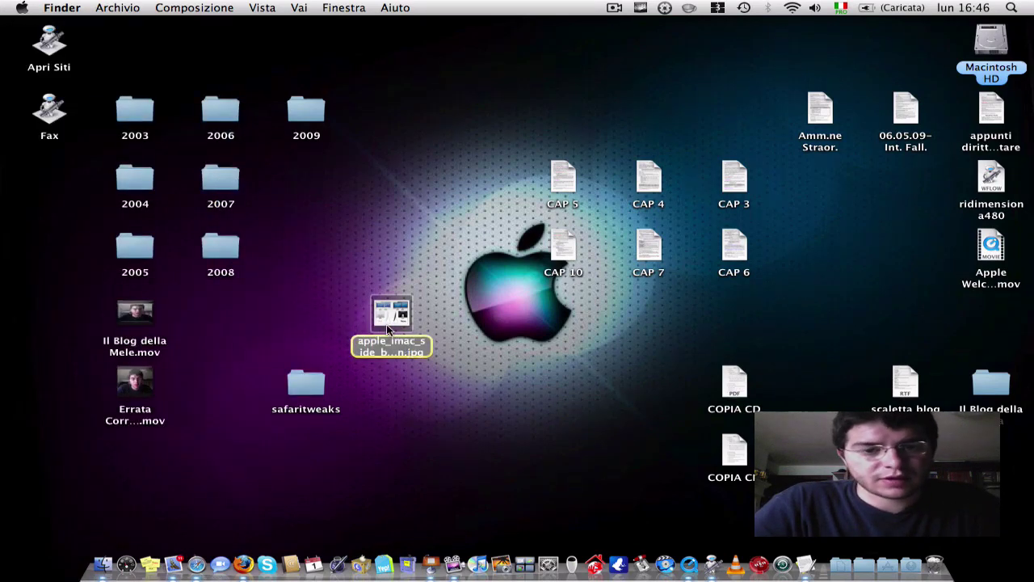
Step: Run the Ridimensiona480 Automator workflow on the iMac comparison image
{"action": "right_click", "coordinate": [386, 324]}
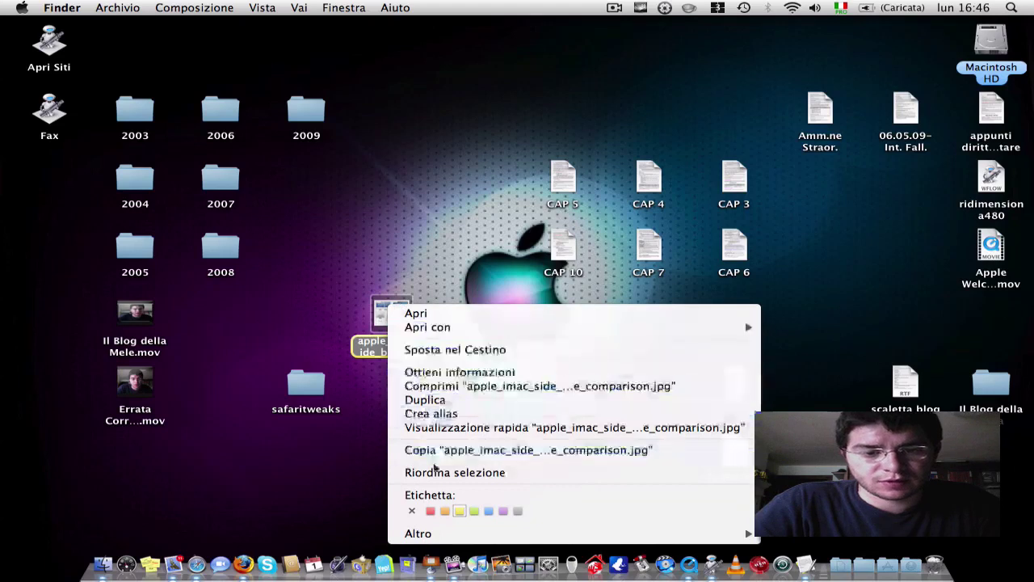
{"action": "mouse_move", "coordinate": [454, 535]}
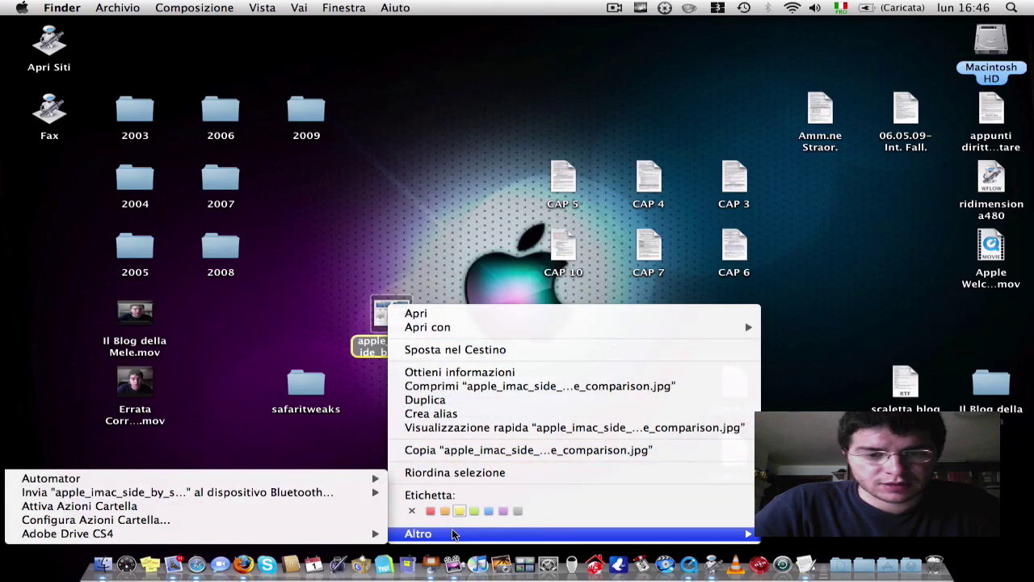
{"action": "mouse_move", "coordinate": [338, 478]}
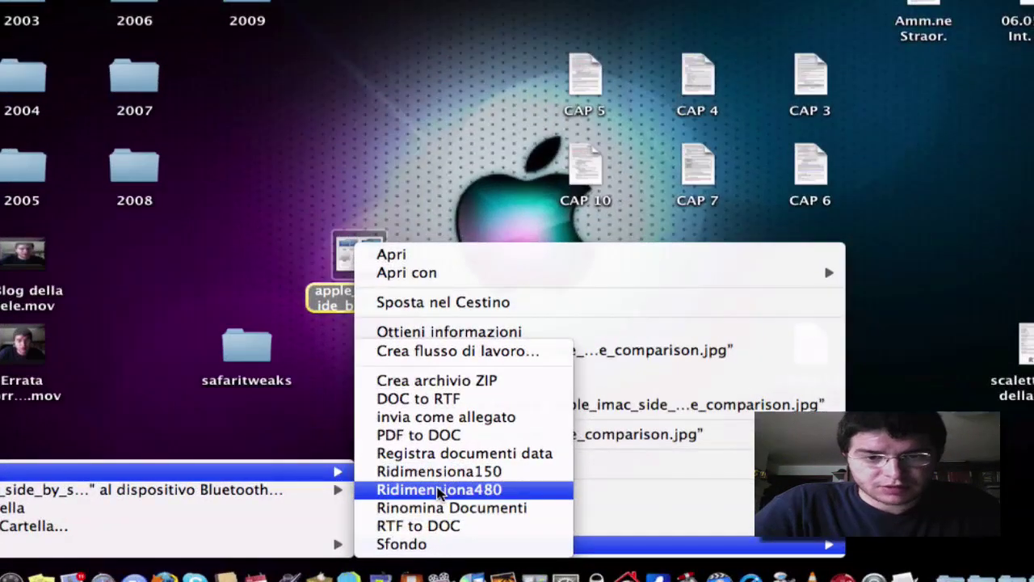
{"action": "left_click", "coordinate": [440, 491]}
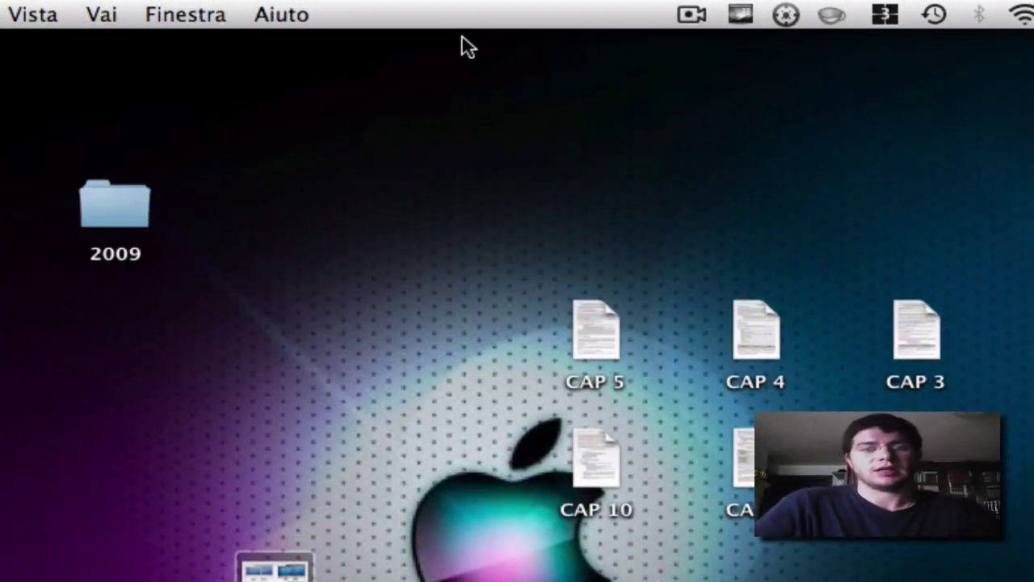
Step: Place the resized copy apple_imac_side_by_side_comparison 2.jpg beside the original on the desktop and preview both images to compare their sizes
{"action": "key", "text": "super+shift+r"}
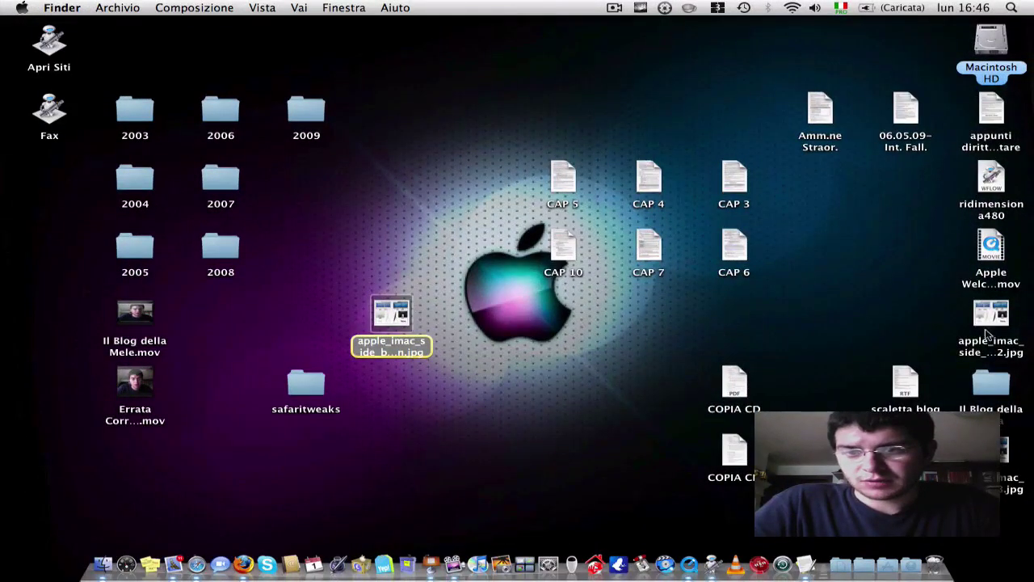
{"action": "left_click_drag", "start_coordinate": [987, 333], "coordinate": [488, 322]}
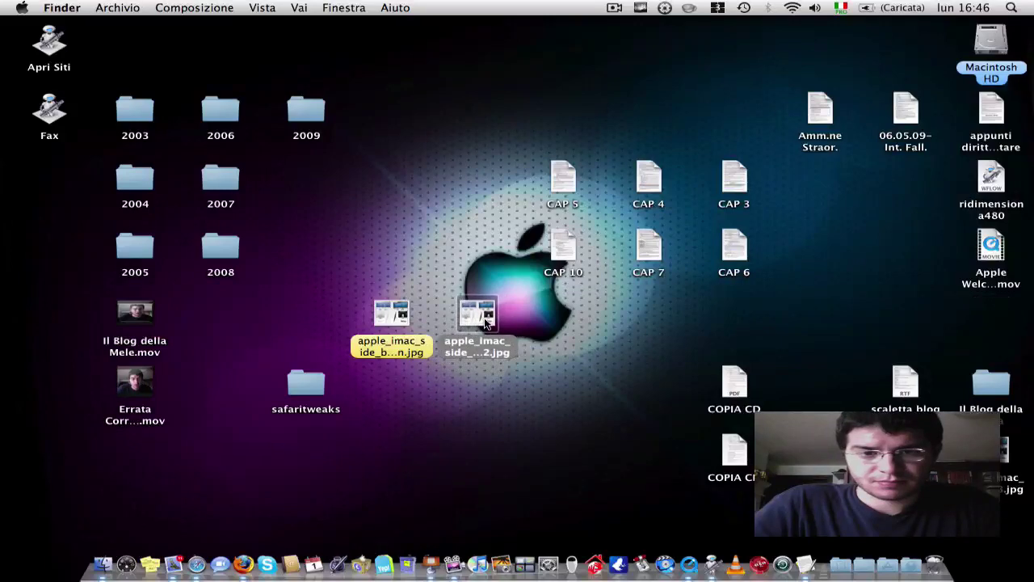
{"action": "key", "text": "space"}
{"action": "key", "text": "space"}
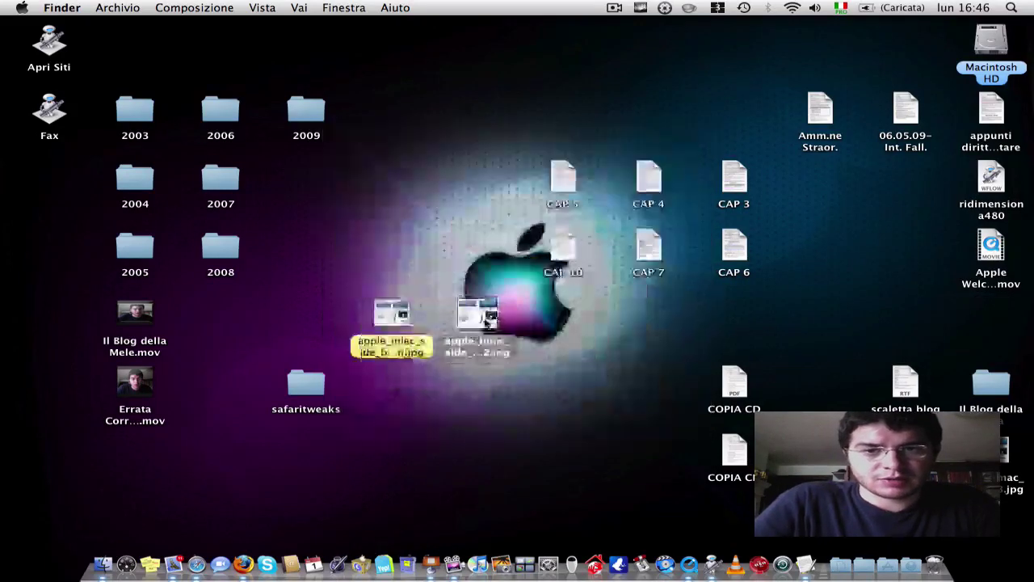
{"action": "key", "text": "space"}
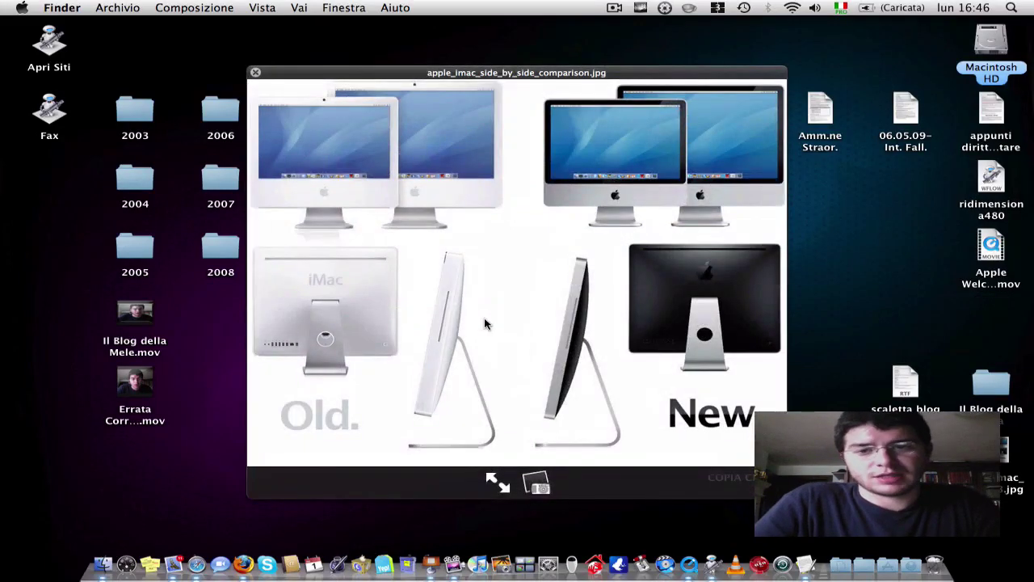
{"action": "key", "text": "space"}
{"action": "key", "text": "space"}
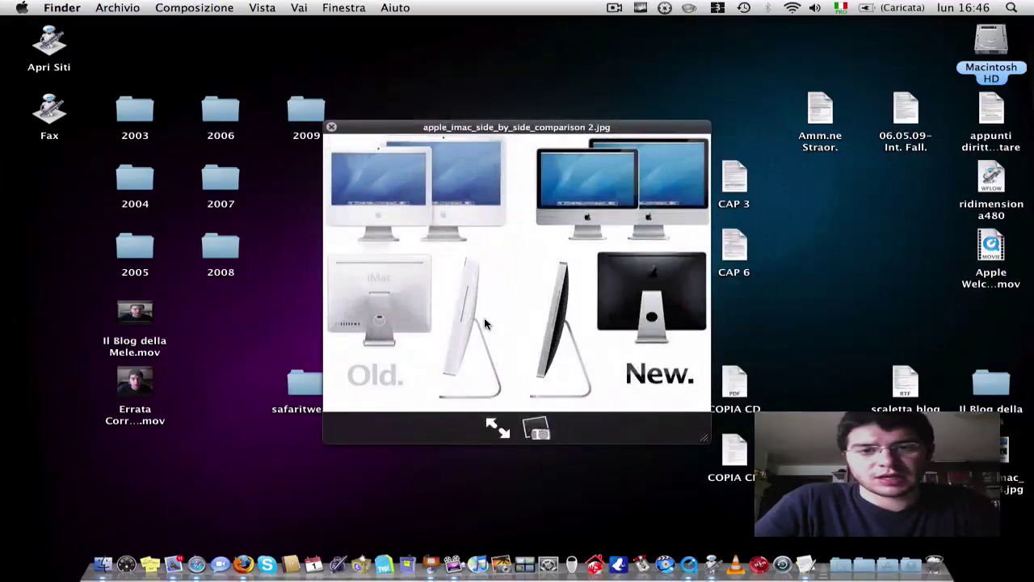
{"action": "key", "text": "space"}
Step: Move both iMac comparison images from the desktop to the Trash
{"action": "left_click_drag", "start_coordinate": [352, 380], "coordinate": [353, 381]}
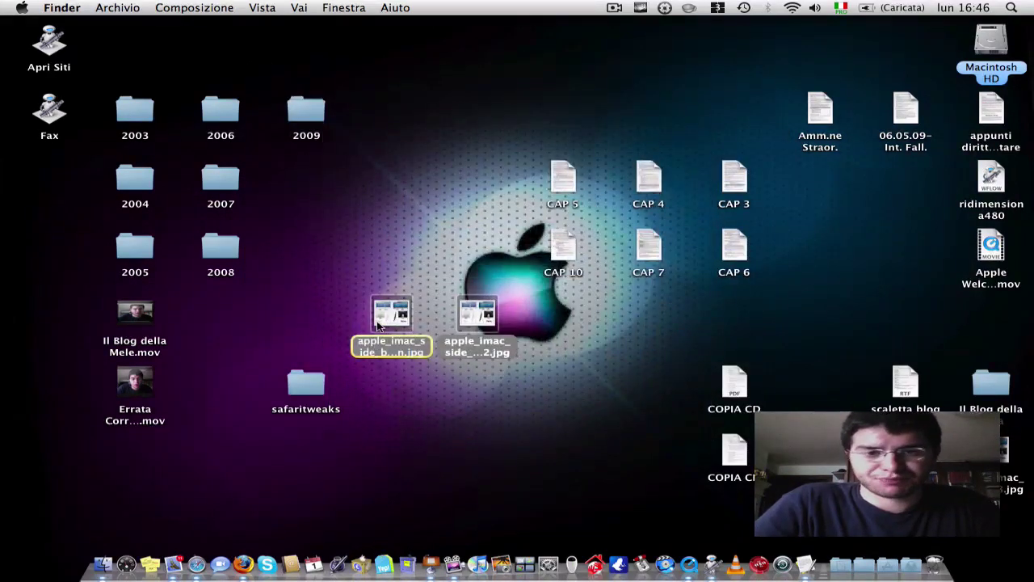
{"action": "left_click_drag", "start_coordinate": [924, 563], "coordinate": [951, 563]}
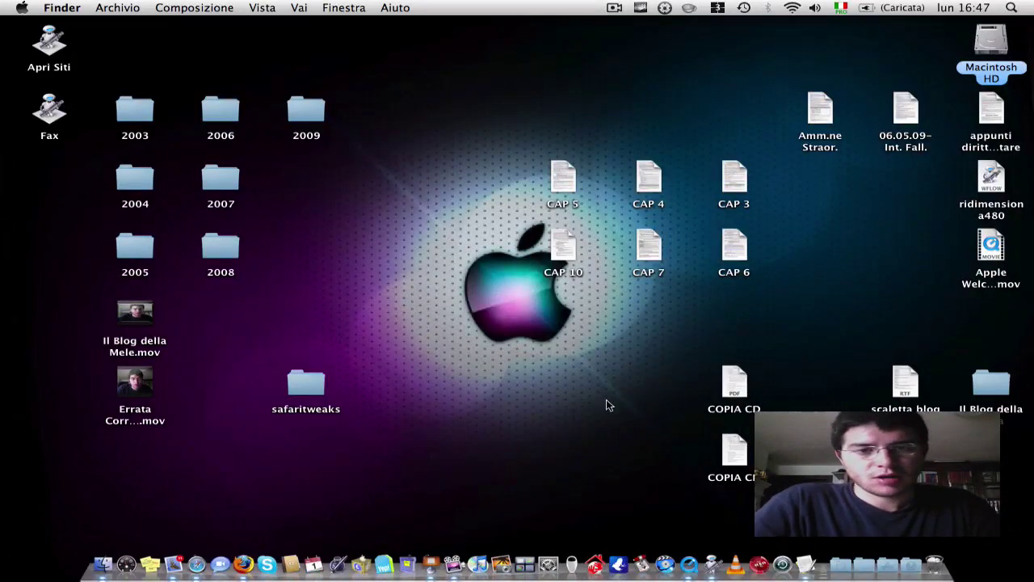
Step: Switch to Automator and start a new workflow from the Ad hoc starting point
{"action": "key", "text": "F8"}
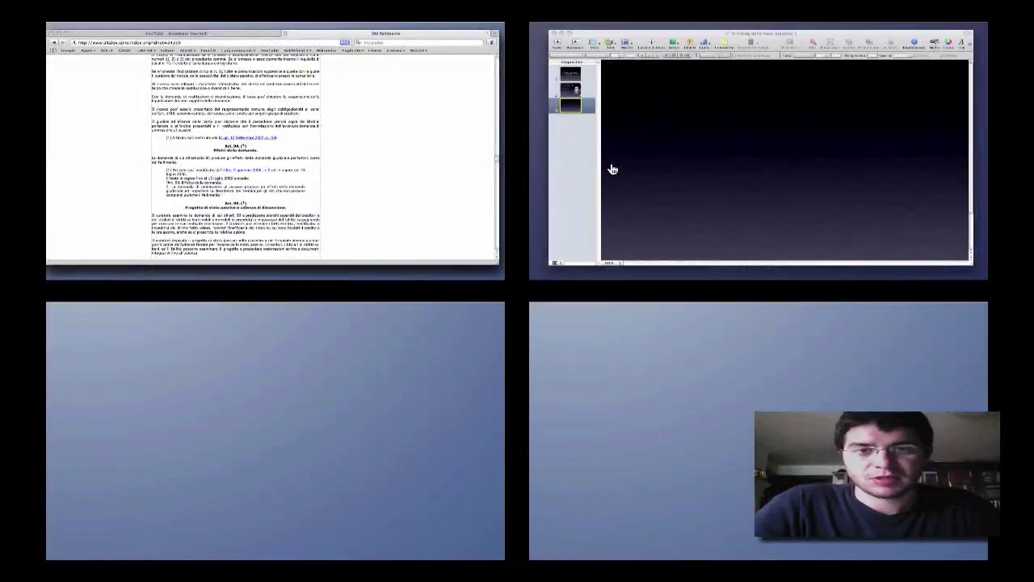
{"action": "left_click", "coordinate": [353, 374]}
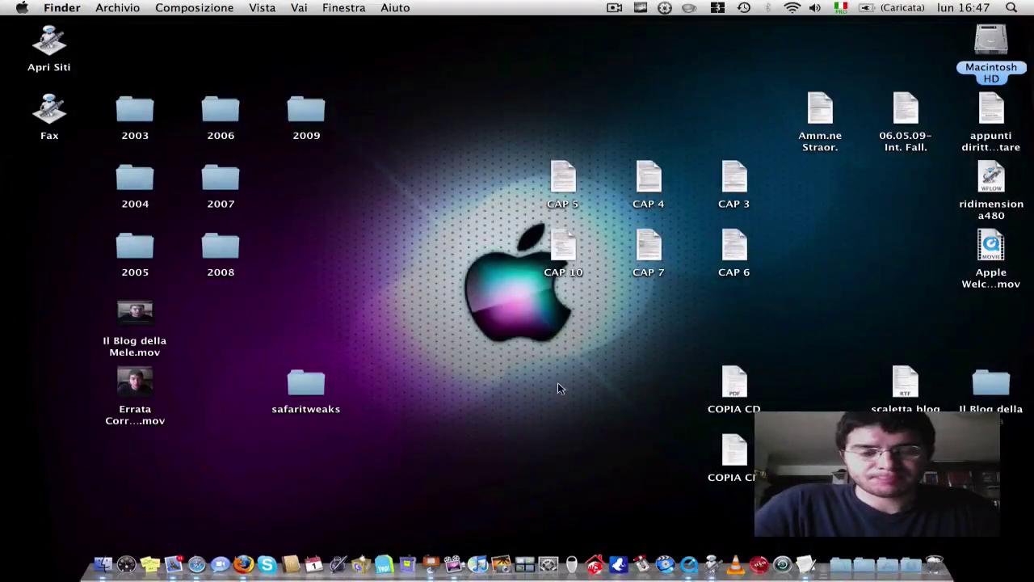
{"action": "left_click", "coordinate": [709, 562]}
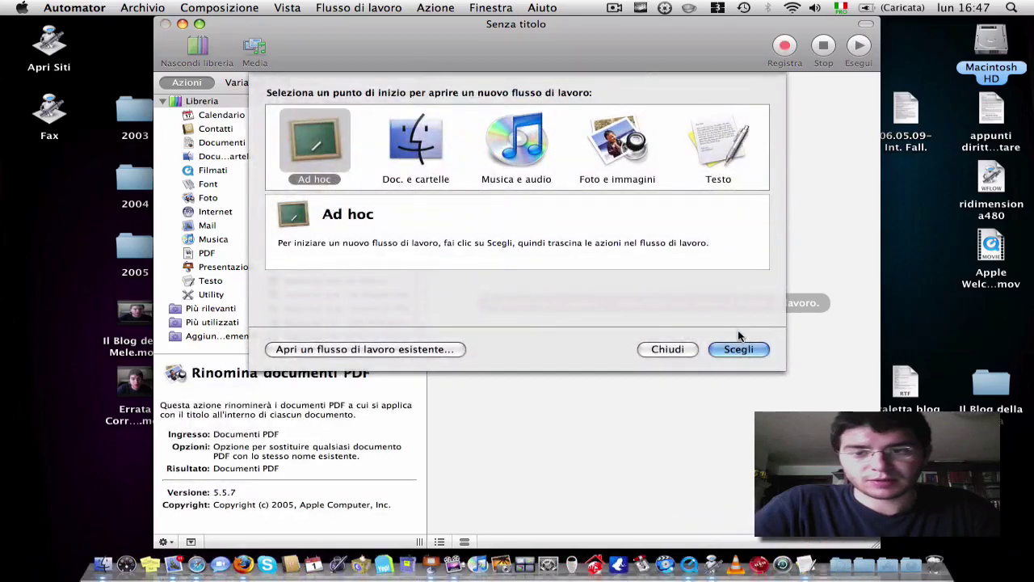
{"action": "left_click", "coordinate": [739, 349]}
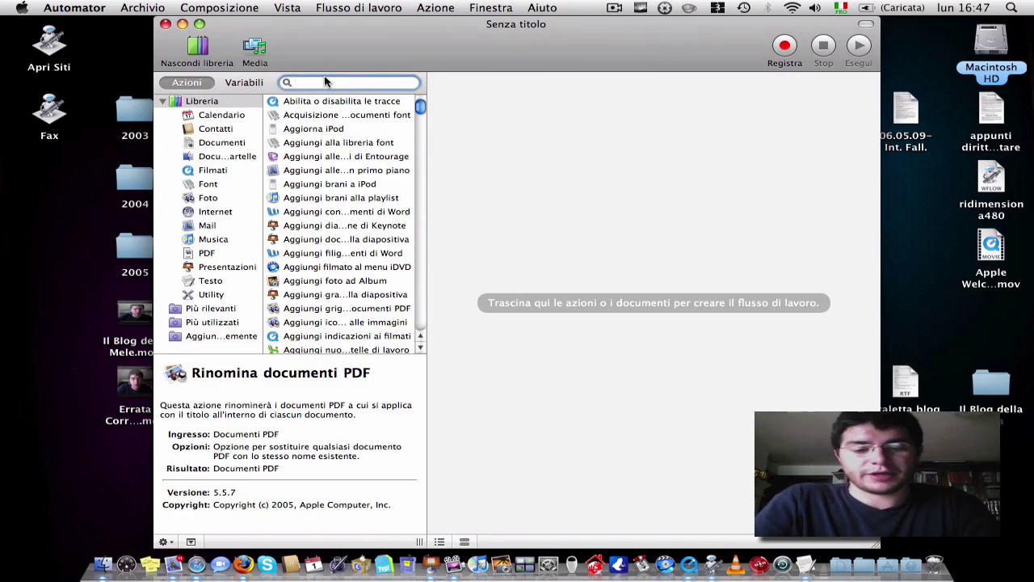
Step: Search the action library for "cerca per"
{"action": "type", "text": "cerco "}
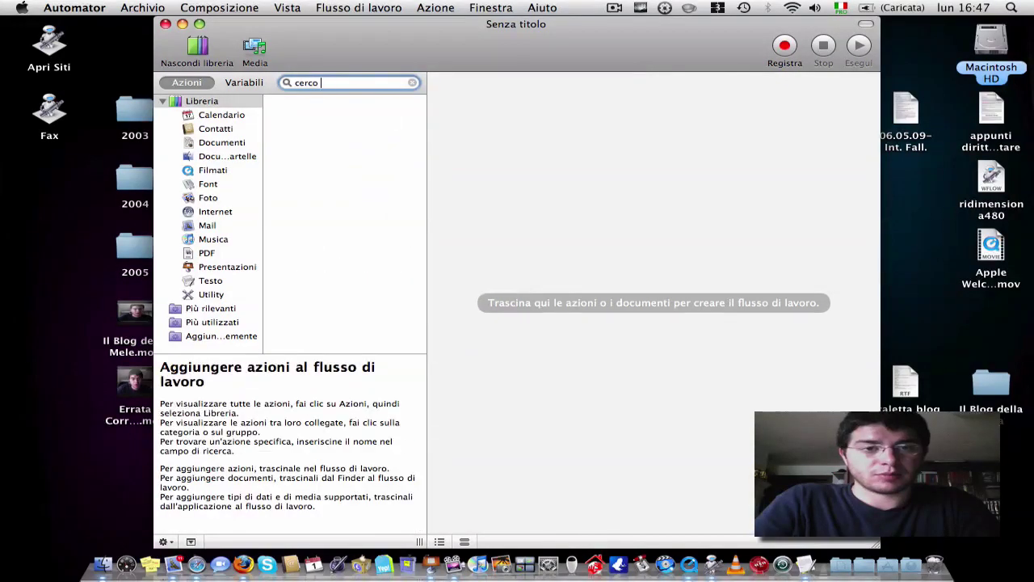
{"action": "type", "text": "p"}
{"action": "key", "text": "BackSpace"}
{"action": "key", "text": "BackSpace"}
{"action": "key", "text": "BackSpace"}
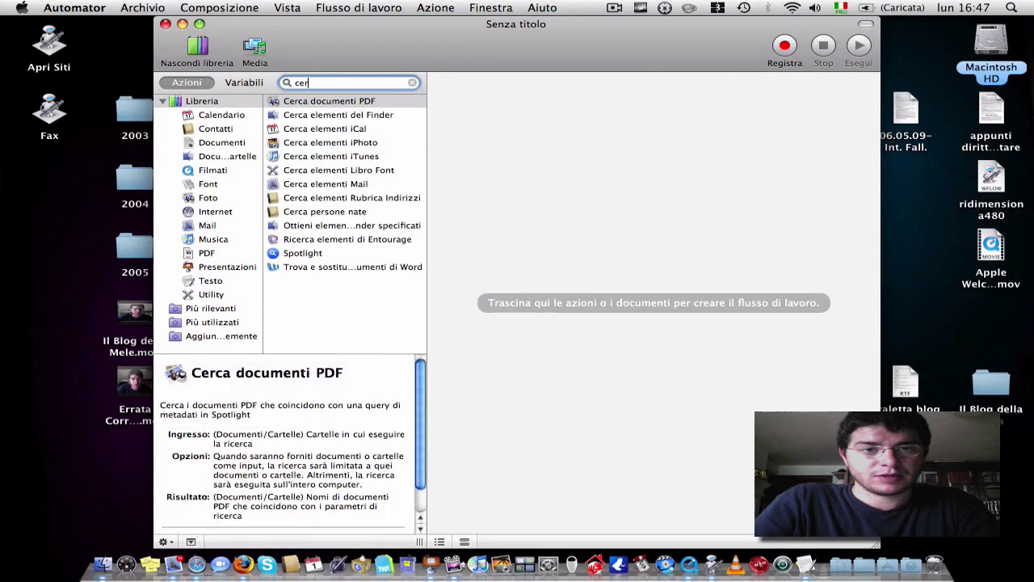
{"action": "type", "text": "a per"}
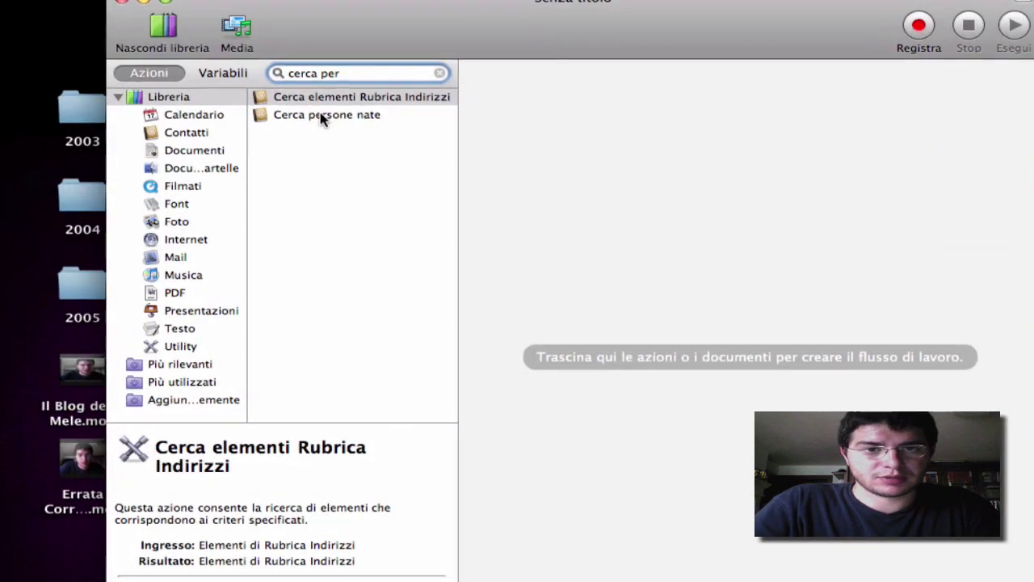
Step: Add the "Cerca persone nate" action to the empty workflow and keep its period set to Oggi
{"action": "left_click", "coordinate": [334, 118]}
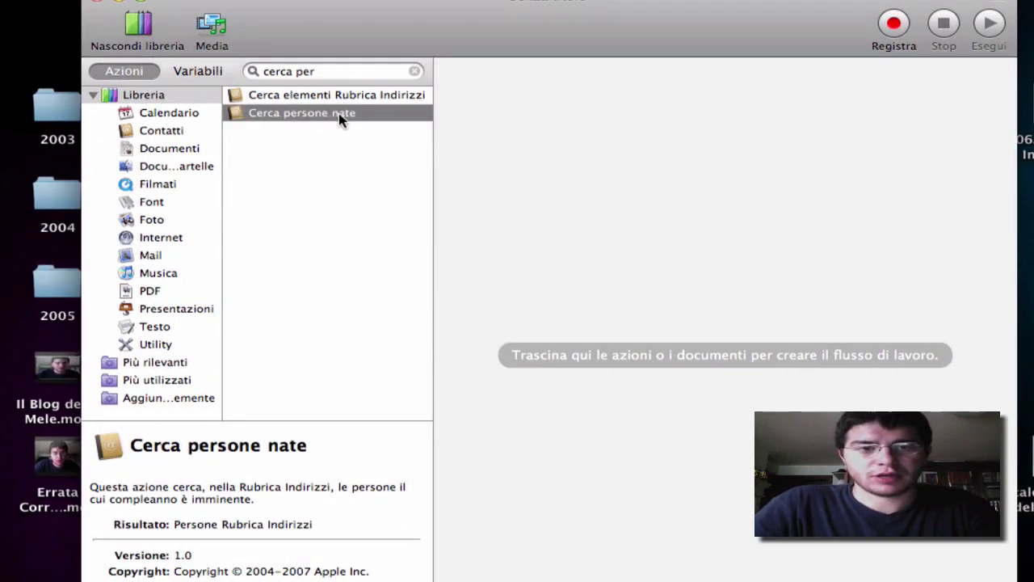
{"action": "left_click_drag", "start_coordinate": [339, 113], "coordinate": [672, 112]}
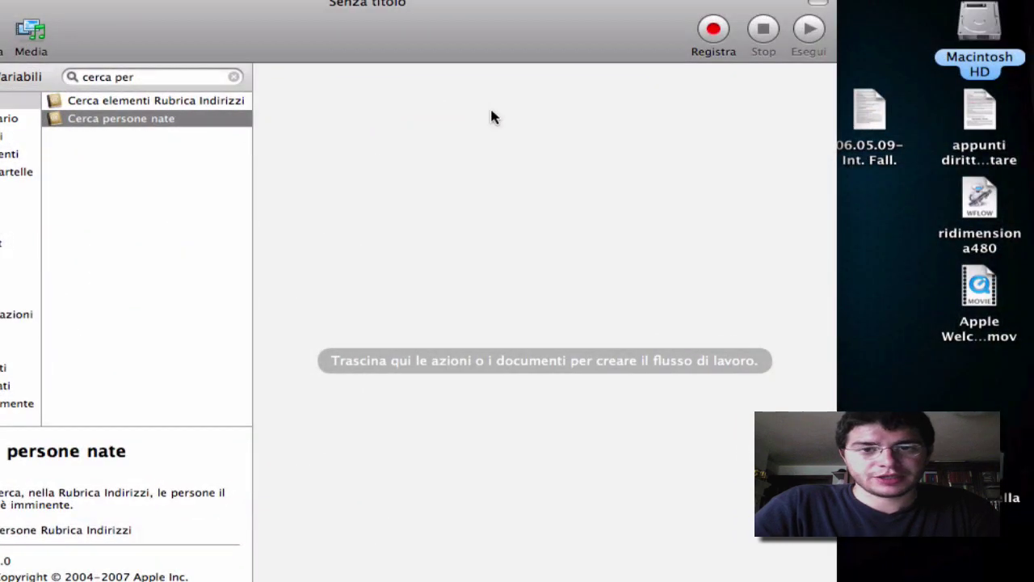
{"action": "left_click_drag", "start_coordinate": [492, 118], "coordinate": [491, 113]}
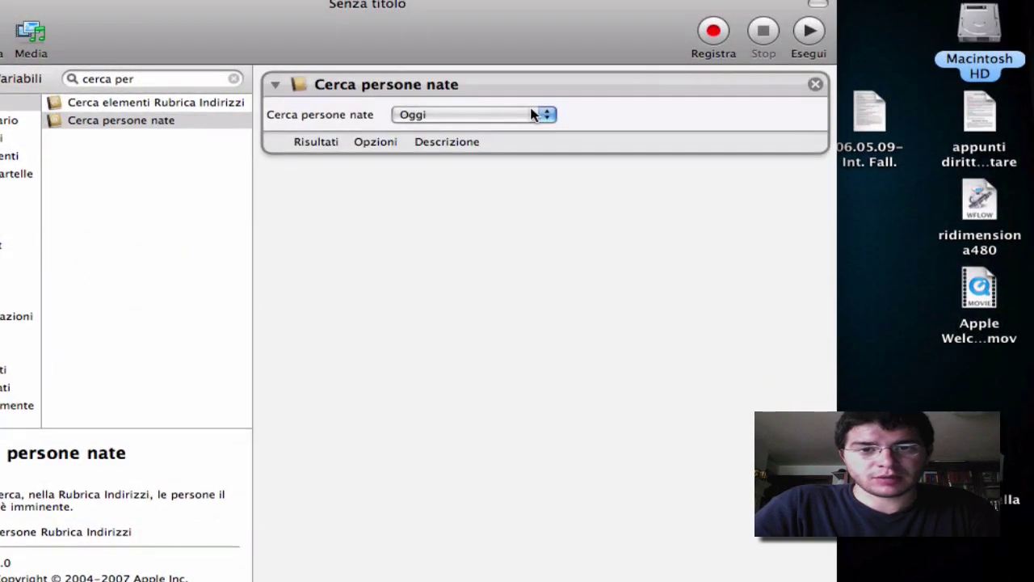
{"action": "left_click", "coordinate": [533, 110]}
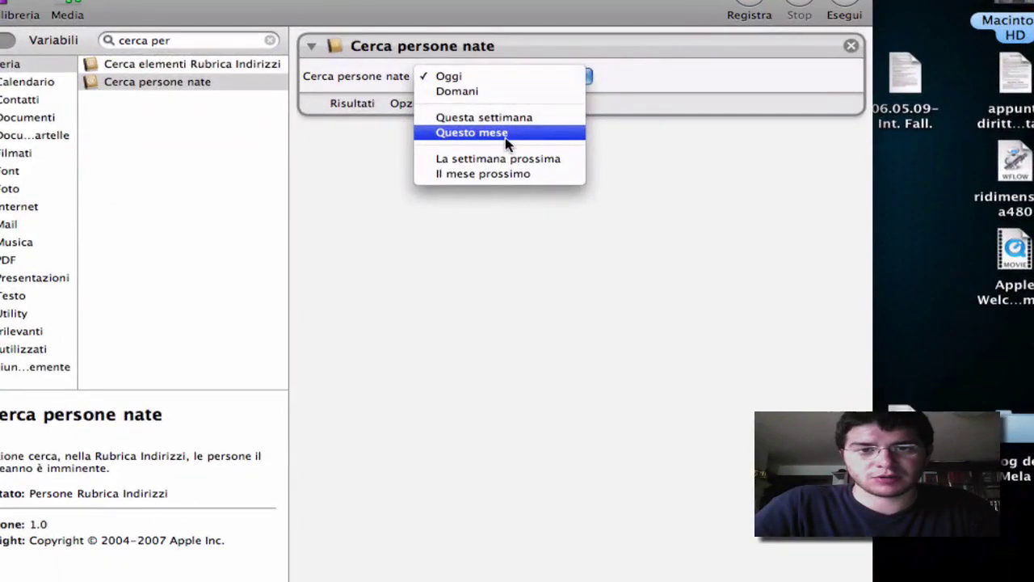
{"action": "left_click", "coordinate": [587, 77]}
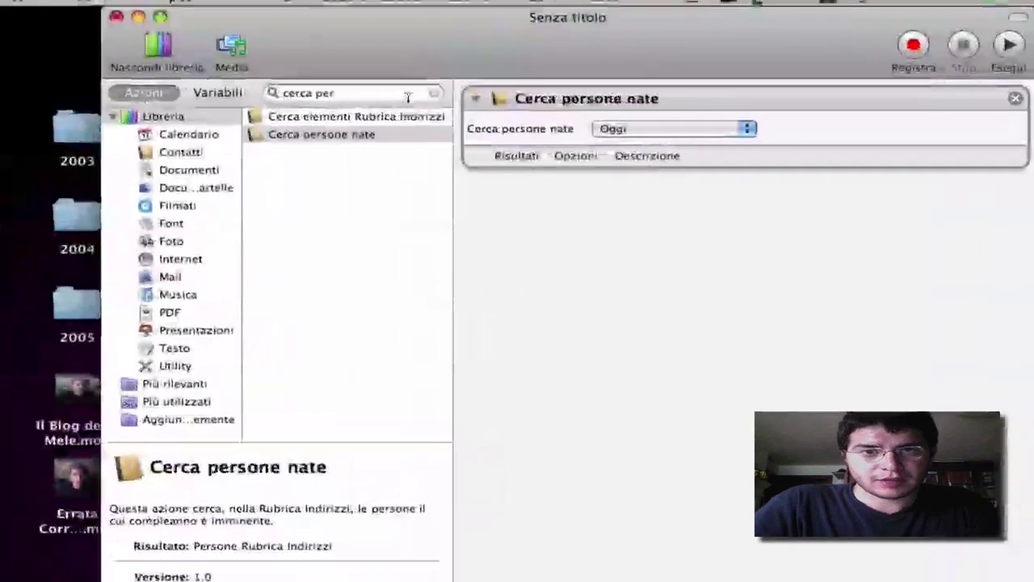
Step: Search the action library for "invia" and add the "Invia auguri di compleanno" action below "Cerca persone nate"
{"action": "left_click", "coordinate": [408, 94]}
{"action": "key", "text": "BackSpace"}
{"action": "key", "text": "BackSpace"}
{"action": "key", "text": "BackSpace"}
{"action": "key", "text": "BackSpace"}
{"action": "key", "text": "BackSpace"}
{"action": "key", "text": "BackSpace"}
{"action": "key", "text": "BackSpace"}
{"action": "key", "text": "BackSpace"}
{"action": "key", "text": "BackSpace"}
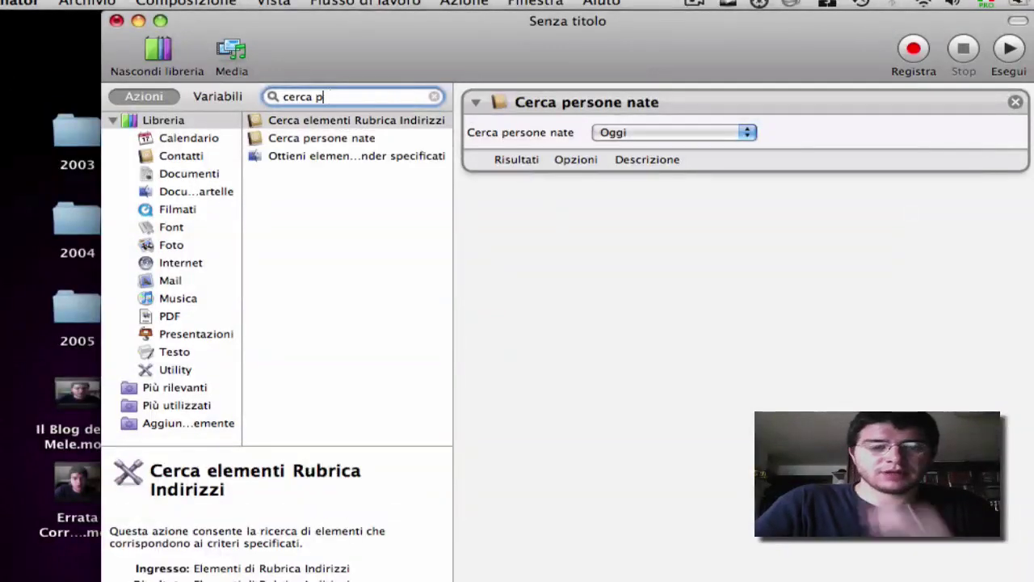
{"action": "type", "text": "invia"}
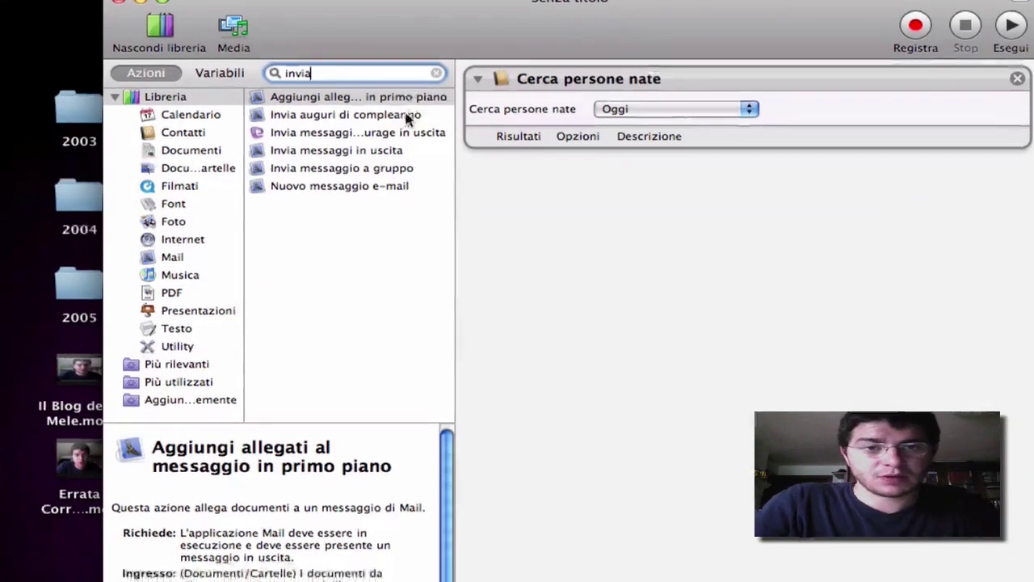
{"action": "left_click_drag", "start_coordinate": [408, 118], "coordinate": [705, 195]}
{"action": "left_click_drag", "start_coordinate": [536, 151], "coordinate": [537, 153]}
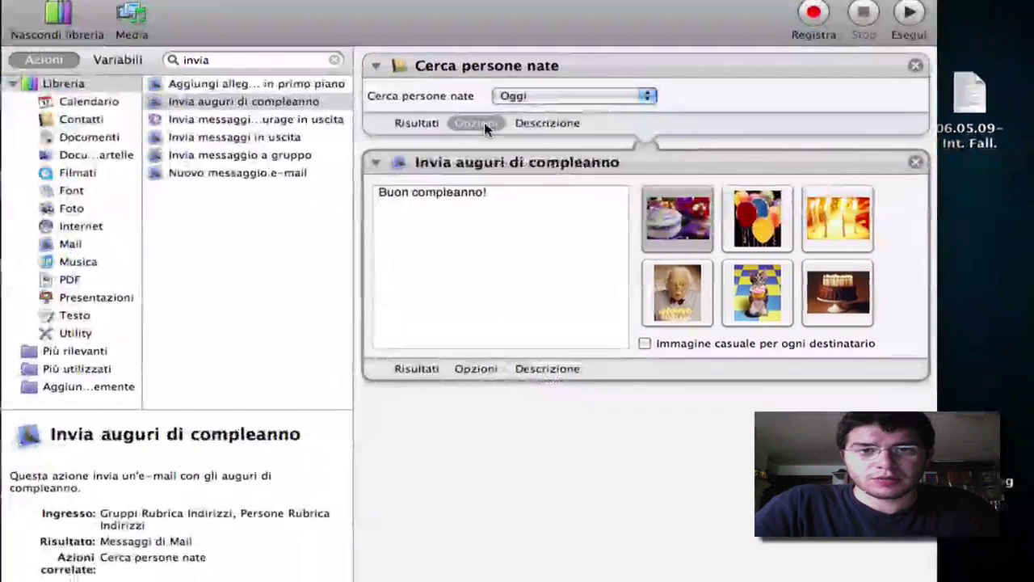
Step: Enable "Mostra questa azione quando il flusso di lavoro è in corso" in the options of both workflow actions
{"action": "left_click", "coordinate": [418, 93]}
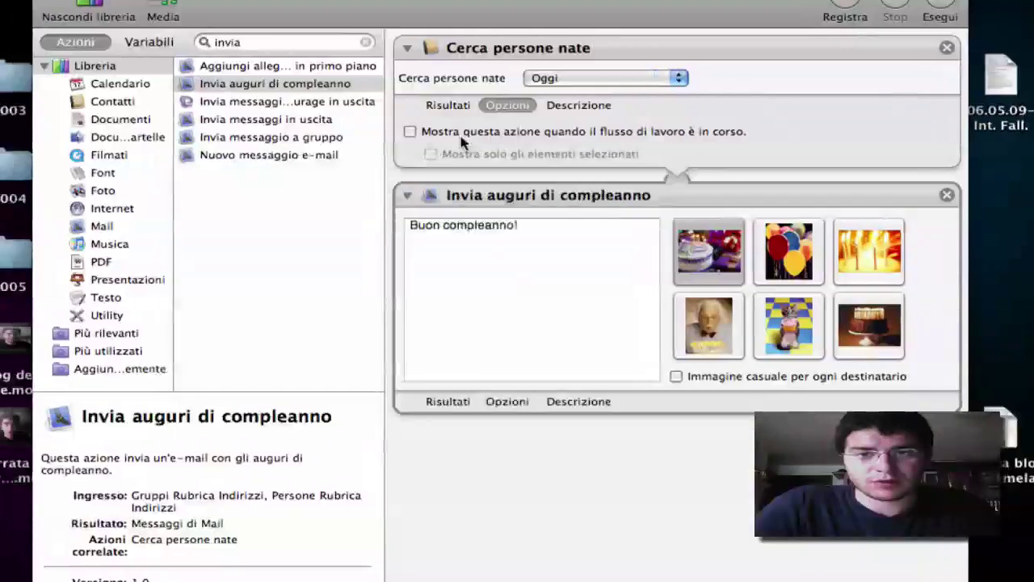
{"action": "left_click", "coordinate": [410, 131]}
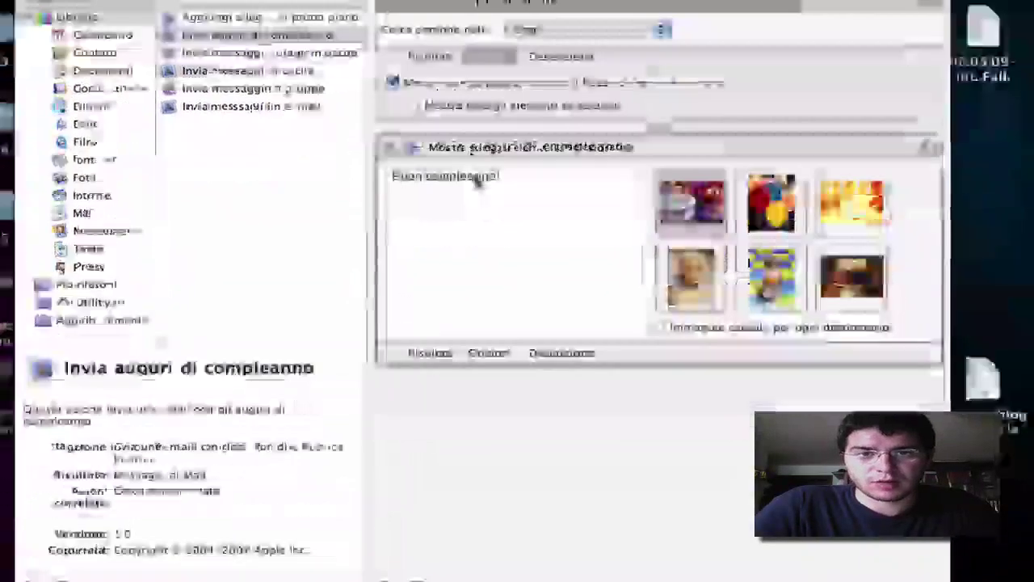
{"action": "left_click", "coordinate": [488, 353]}
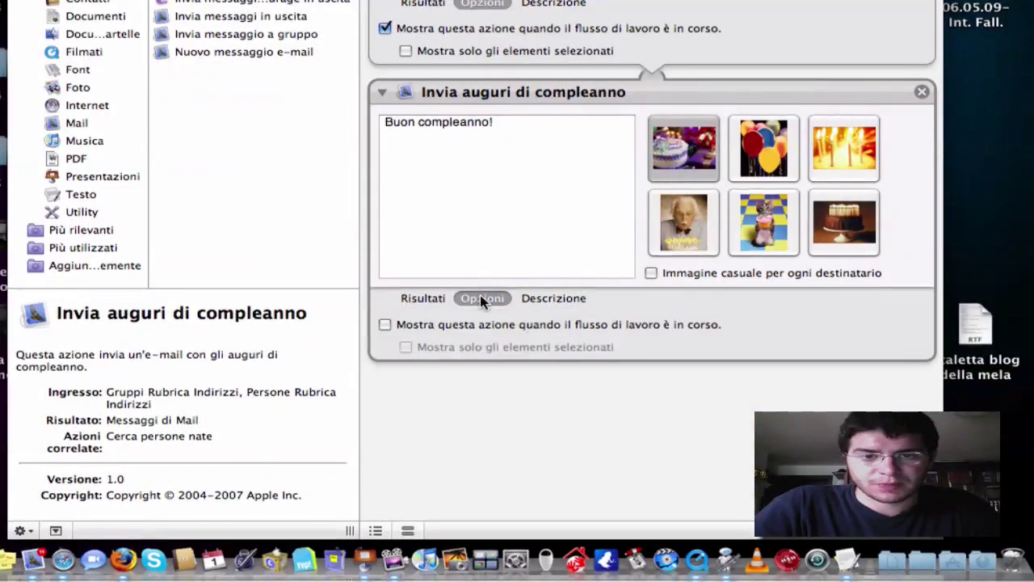
{"action": "left_click", "coordinate": [426, 324]}
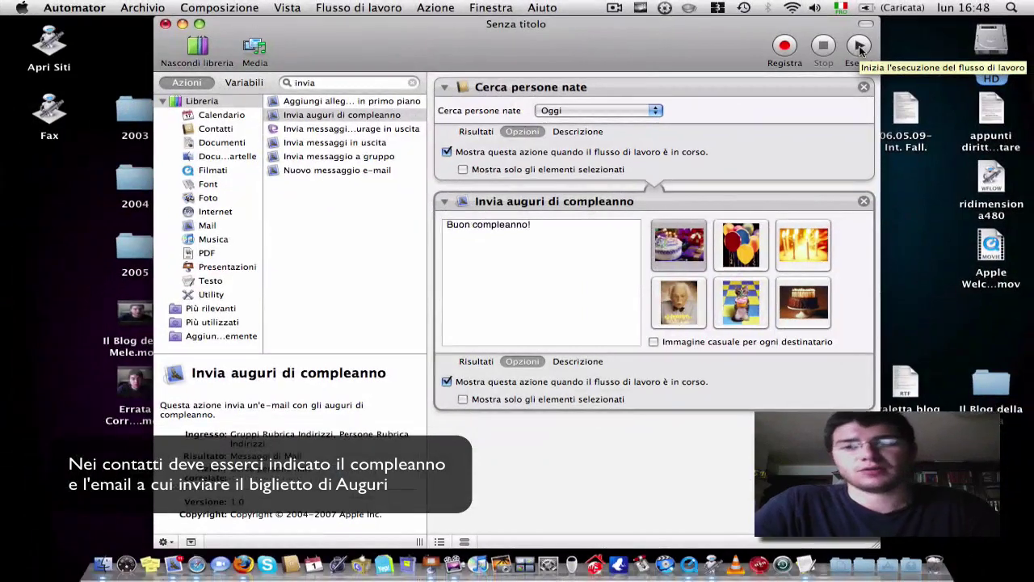
Step: Run the workflow for people born in "Questa settimana", continuing with the "Buon compleanno!" message and the purple cake picture
{"action": "left_click", "coordinate": [860, 46]}
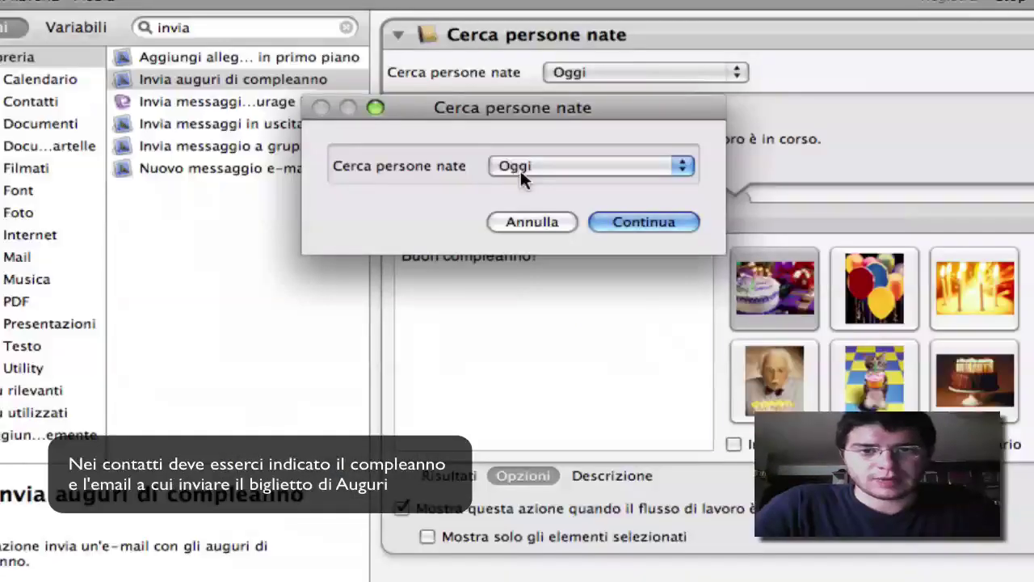
{"action": "left_click", "coordinate": [521, 172]}
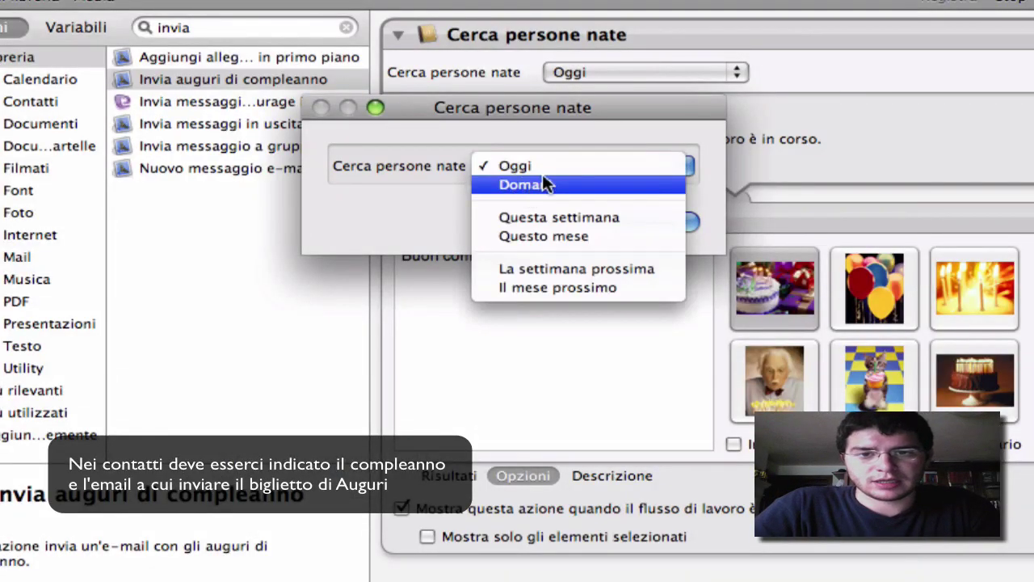
{"action": "left_click", "coordinate": [540, 215]}
{"action": "left_click", "coordinate": [616, 219]}
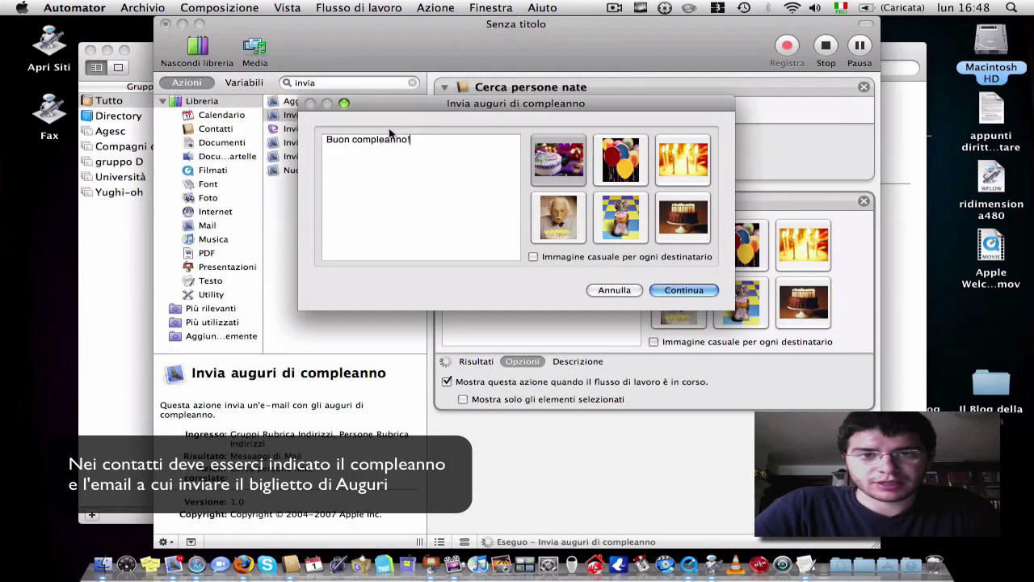
{"action": "left_click", "coordinate": [684, 291]}
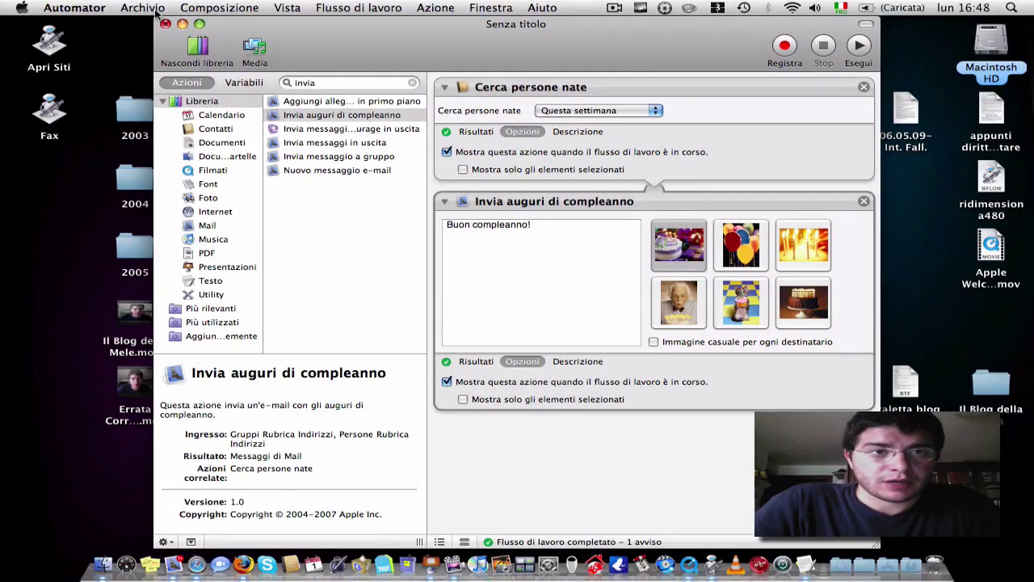
Step: Save the workflow on the desktop (Scrivania) as an application named Compleanni and quit Automator
{"action": "left_click", "coordinate": [158, 10]}
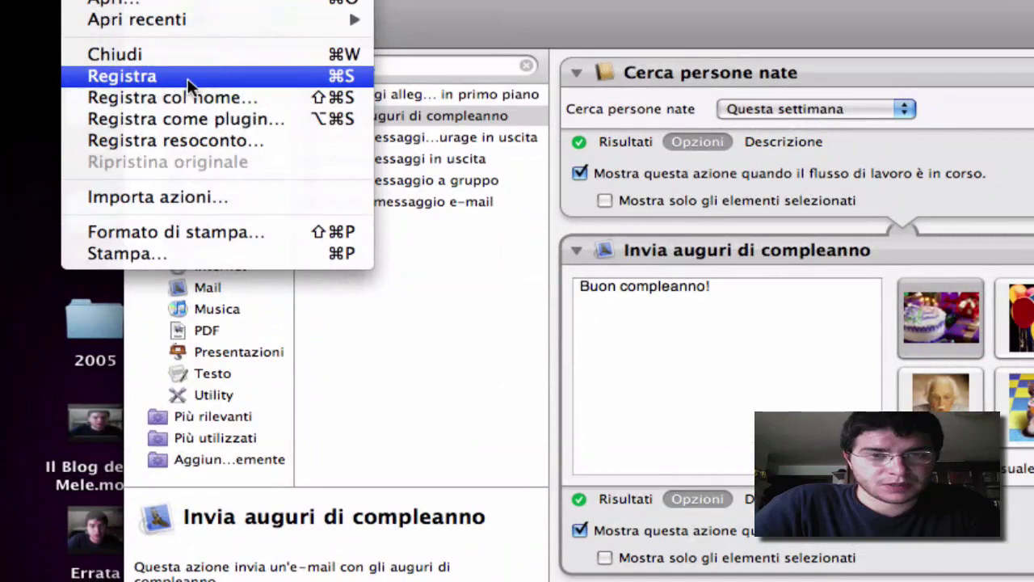
{"action": "left_click", "coordinate": [188, 80]}
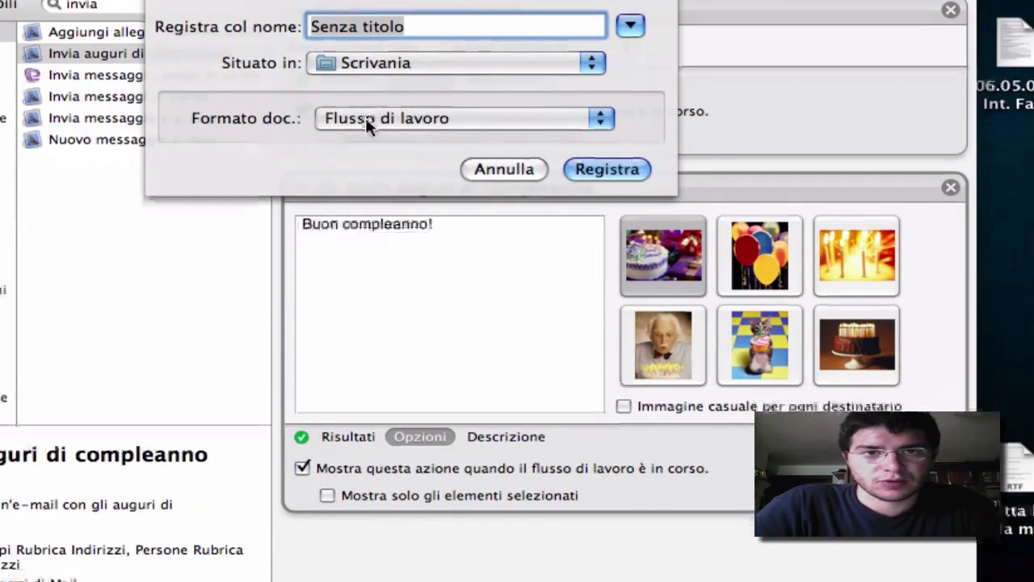
{"action": "left_click", "coordinate": [388, 134]}
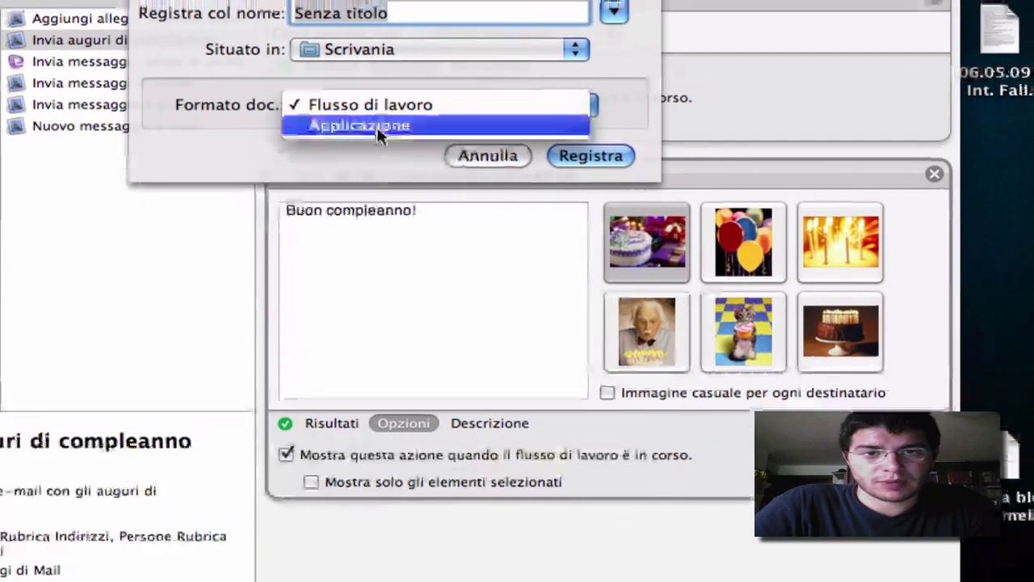
{"action": "left_click", "coordinate": [376, 126]}
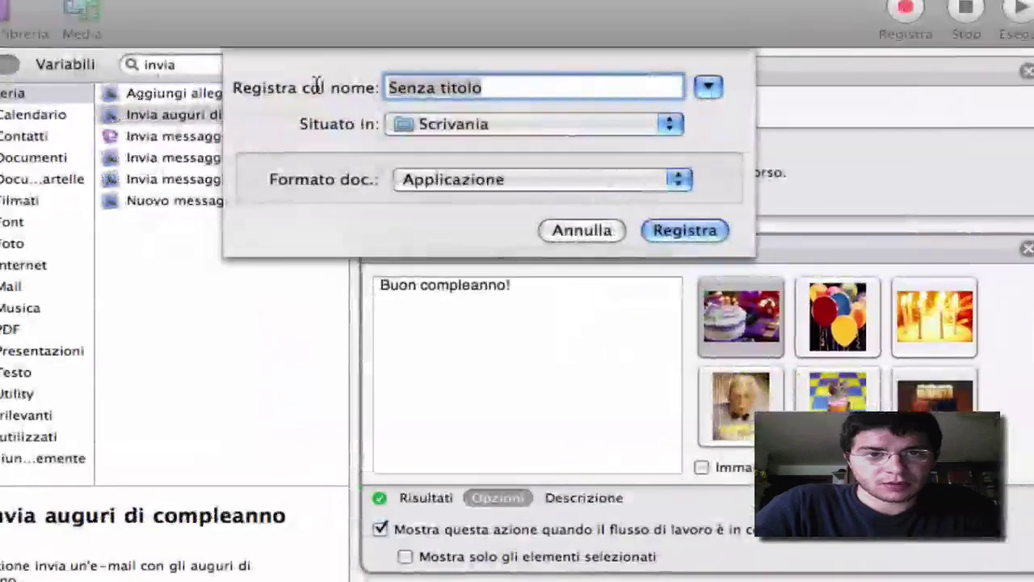
{"action": "type", "text": "Compleanni"}
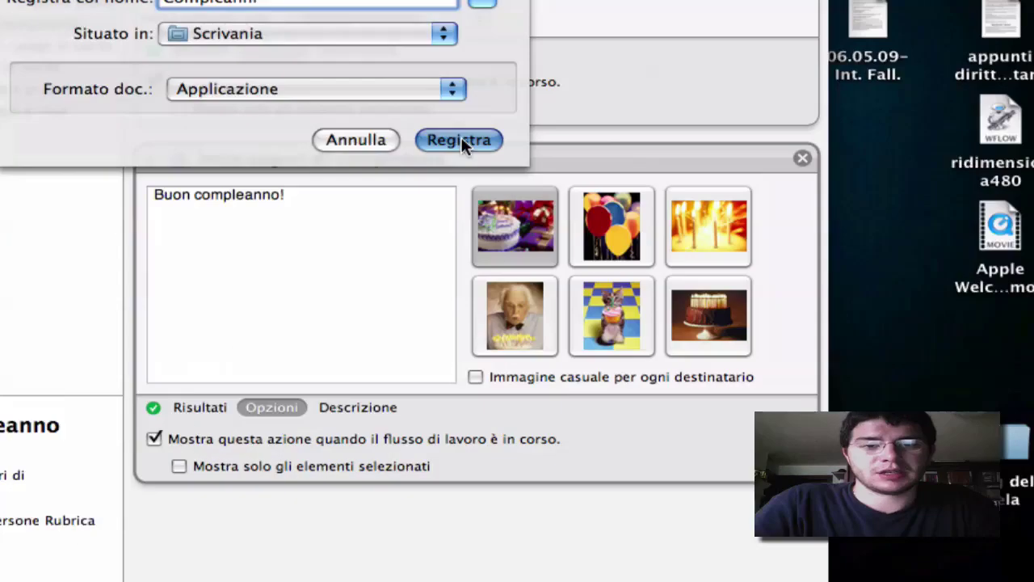
{"action": "left_click", "coordinate": [460, 140]}
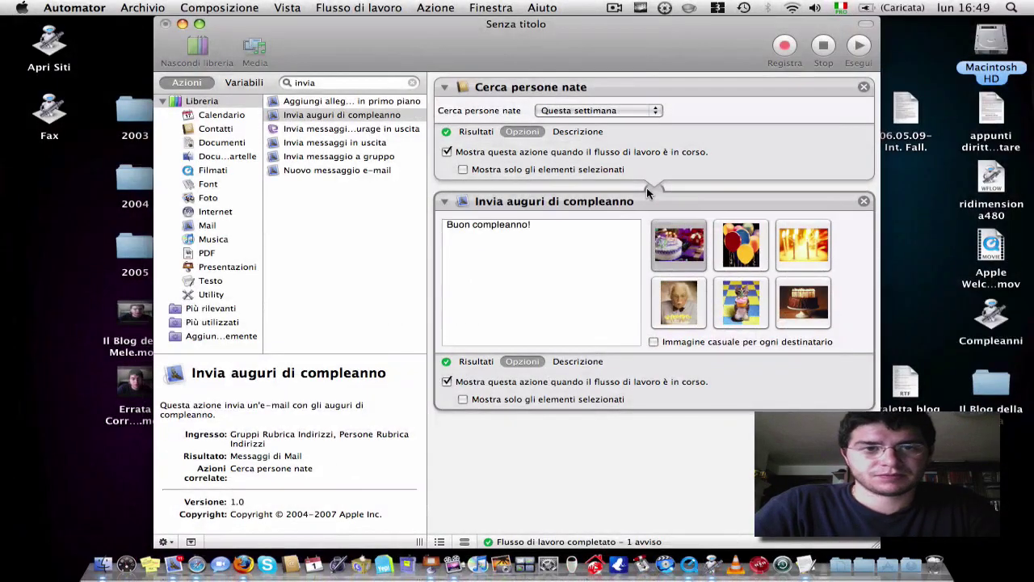
{"action": "key", "text": "super+q"}
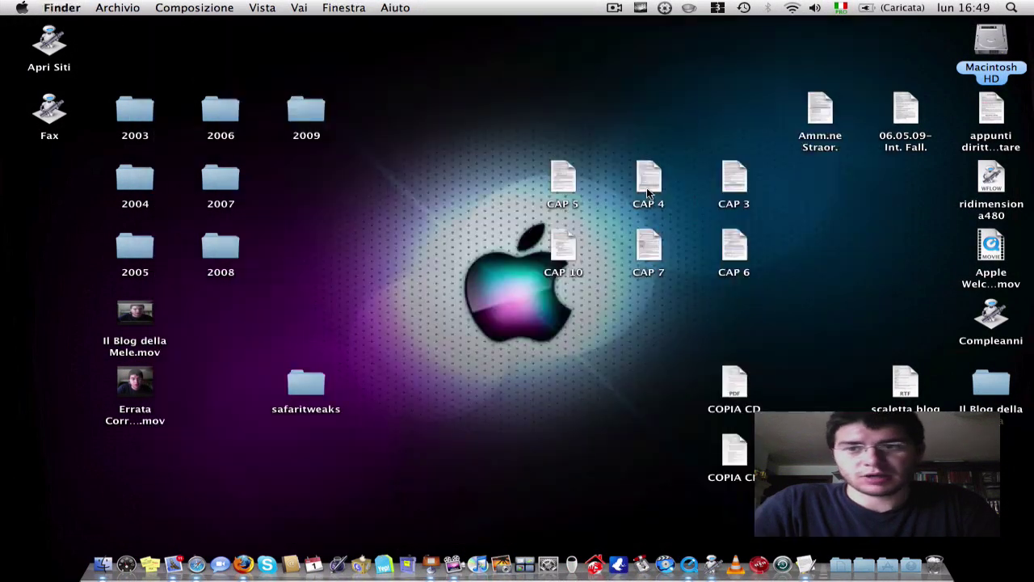
Step: Move the Compleanni application to a free spot near the middle of the desktop and put the ridimensiona480 workflow in the trash
{"action": "left_click_drag", "start_coordinate": [988, 316], "coordinate": [389, 316]}
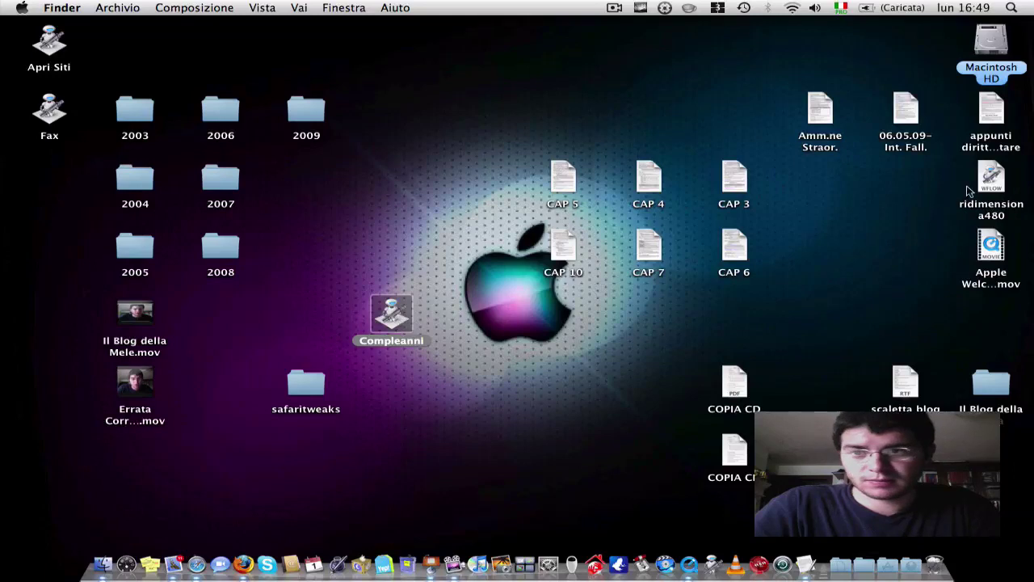
{"action": "left_click", "coordinate": [975, 191]}
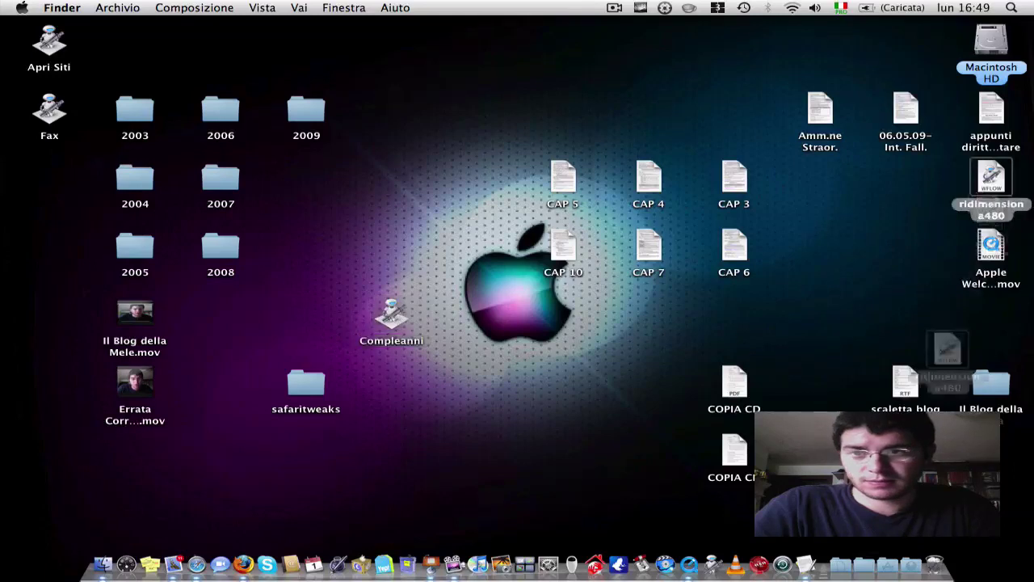
{"action": "left_click_drag", "start_coordinate": [935, 569], "coordinate": [942, 565]}
{"action": "left_click", "coordinate": [393, 315]}
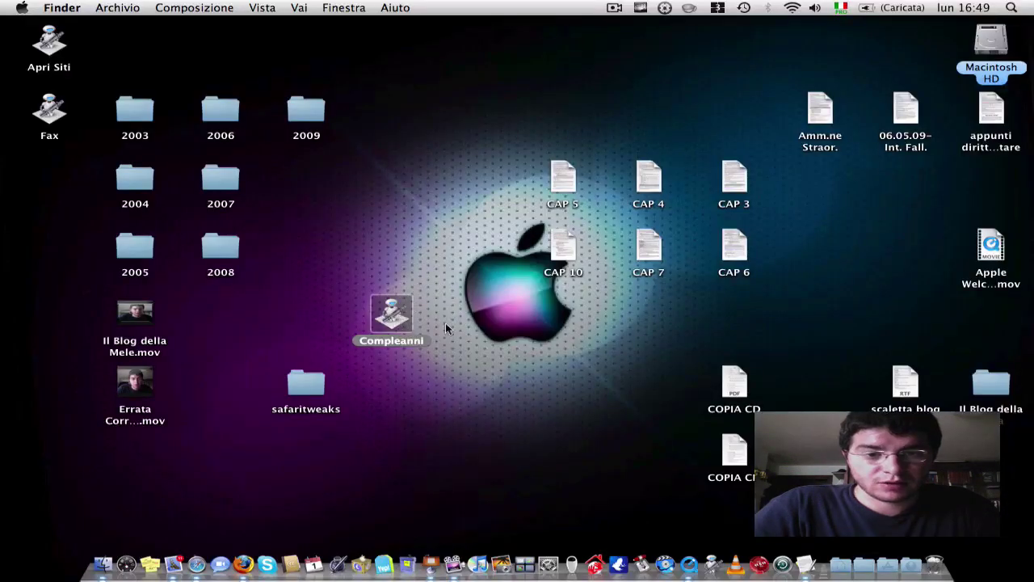
{"action": "left_click_drag", "start_coordinate": [399, 322], "coordinate": [404, 265]}
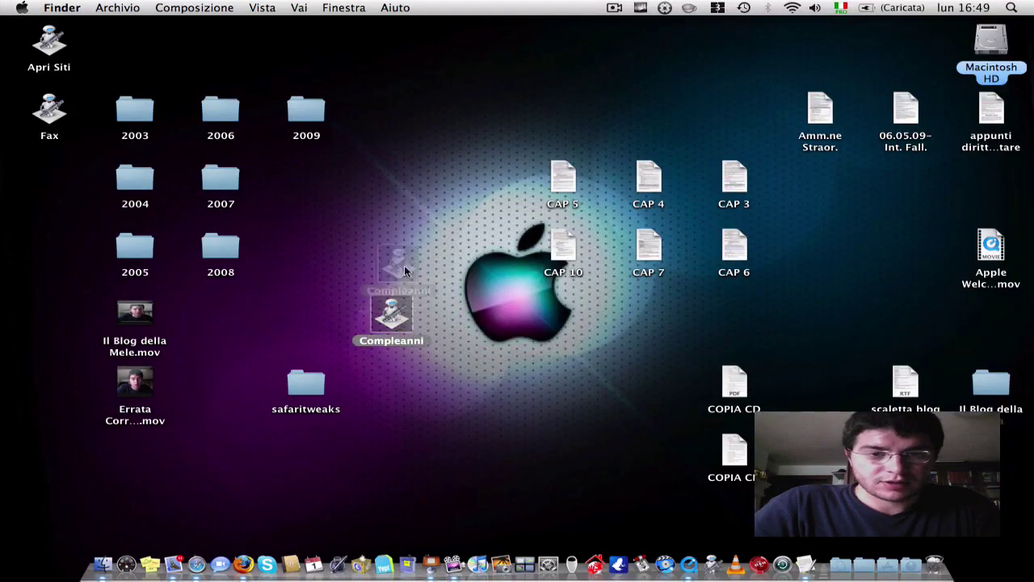
{"action": "left_click_drag", "start_coordinate": [407, 211], "coordinate": [407, 189]}
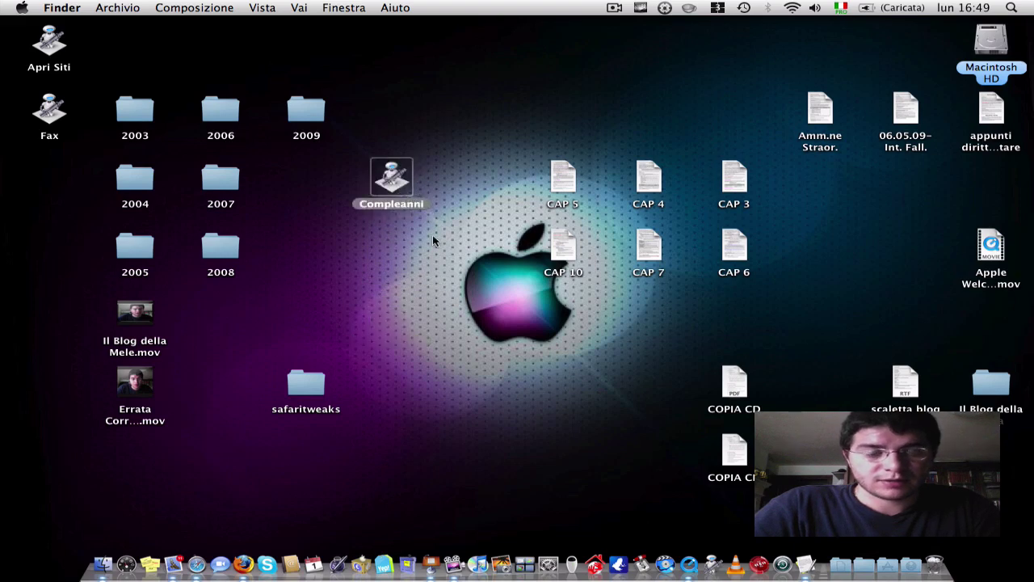
{"action": "left_click", "coordinate": [443, 272]}
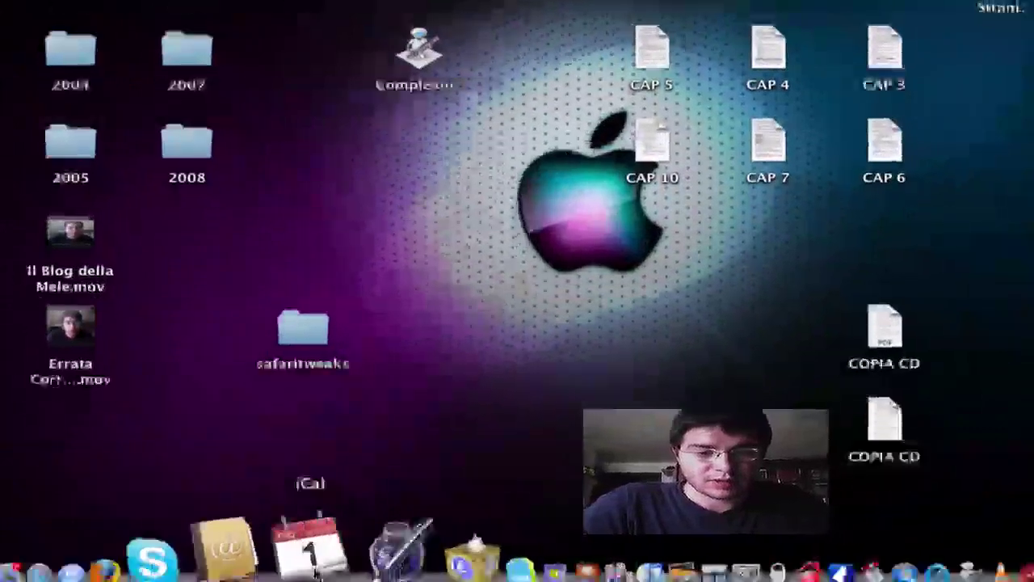
Step: Switch to iCal and select Sunday 7 June 2009 in the month view
{"action": "left_click", "coordinate": [315, 561]}
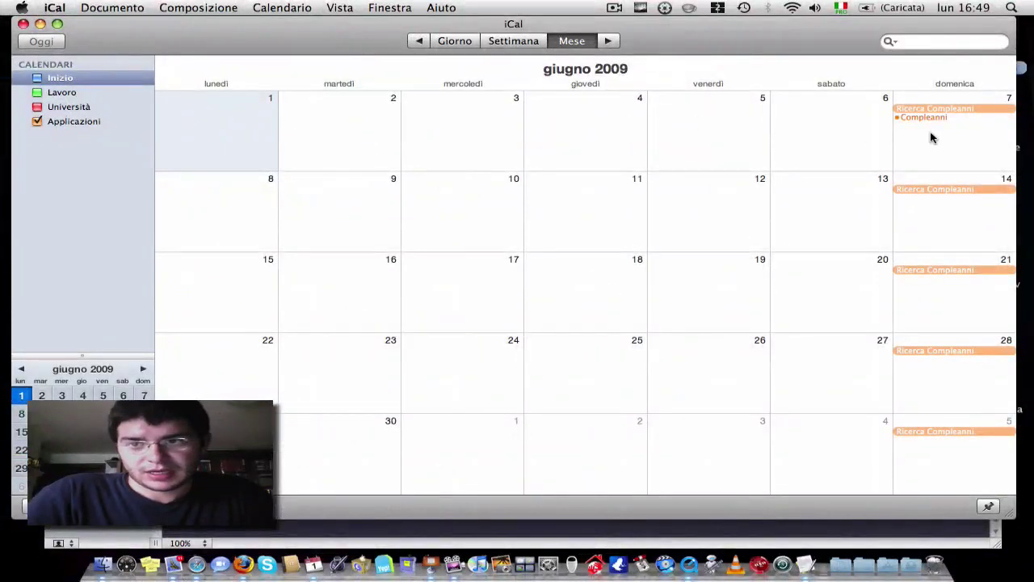
{"action": "left_click", "coordinate": [931, 138]}
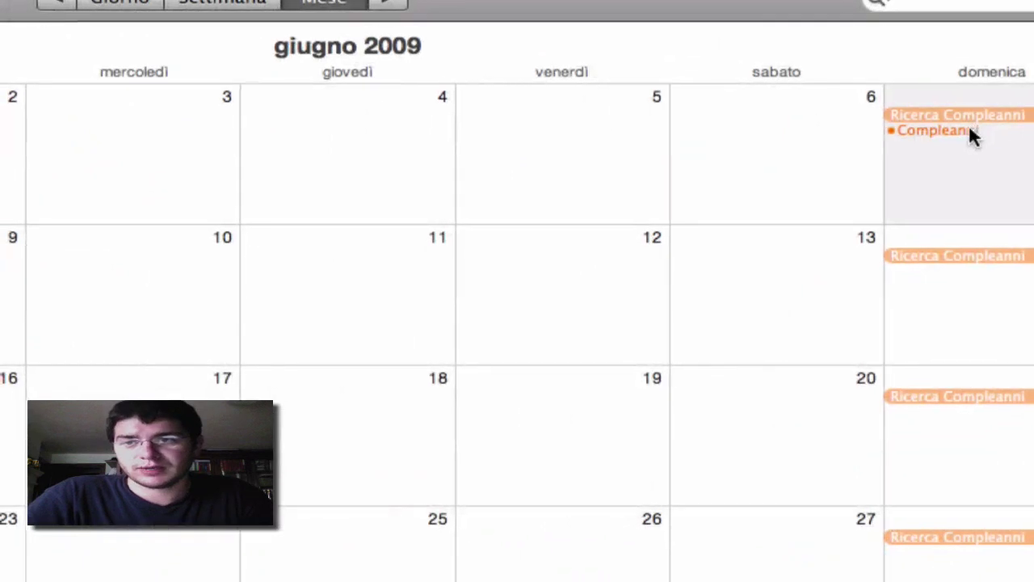
{"action": "right_click", "coordinate": [903, 159]}
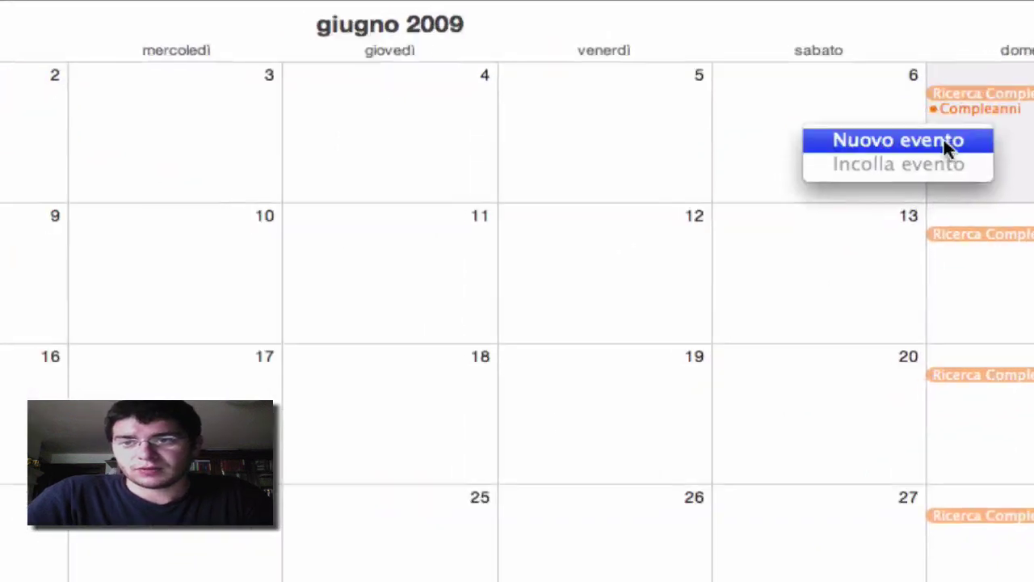
{"action": "left_click", "coordinate": [943, 141]}
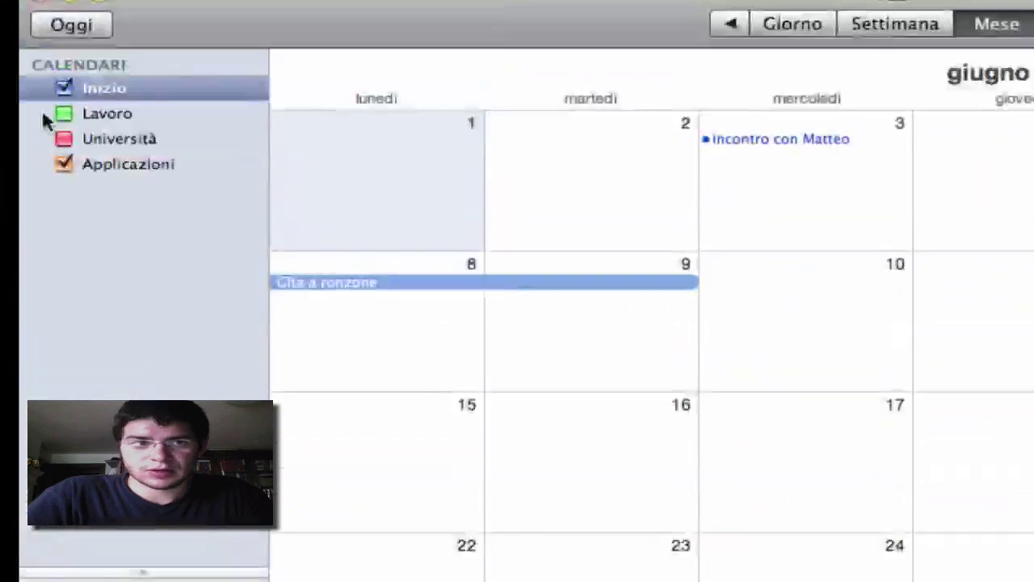
{"action": "left_click", "coordinate": [24, 110]}
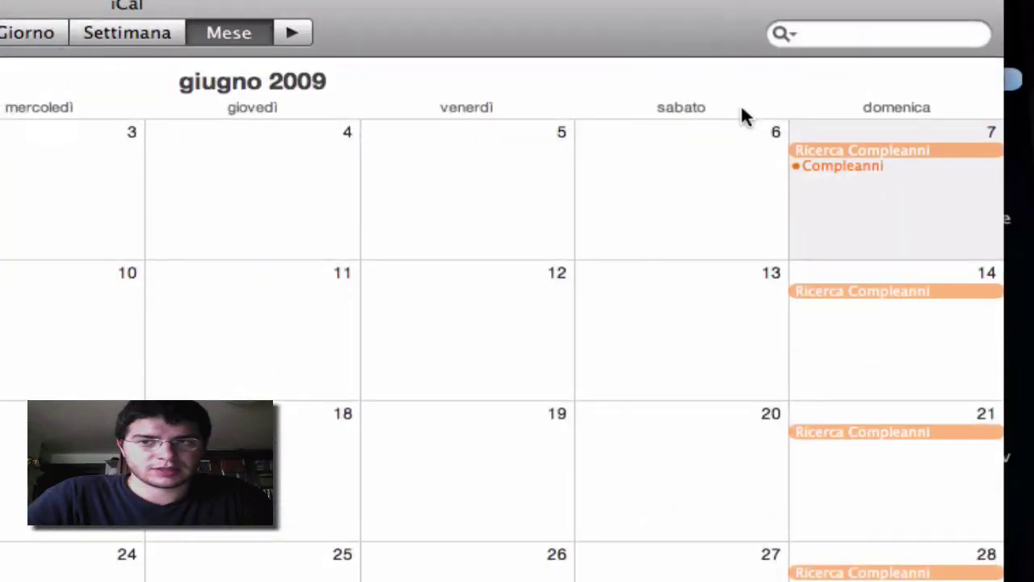
Step: Create an event named Compleanno on 7 June 2009 in the Applicazioni calendar, running from 10:00 to 11:00
{"action": "right_click", "coordinate": [815, 206]}
{"action": "left_click", "coordinate": [826, 209]}
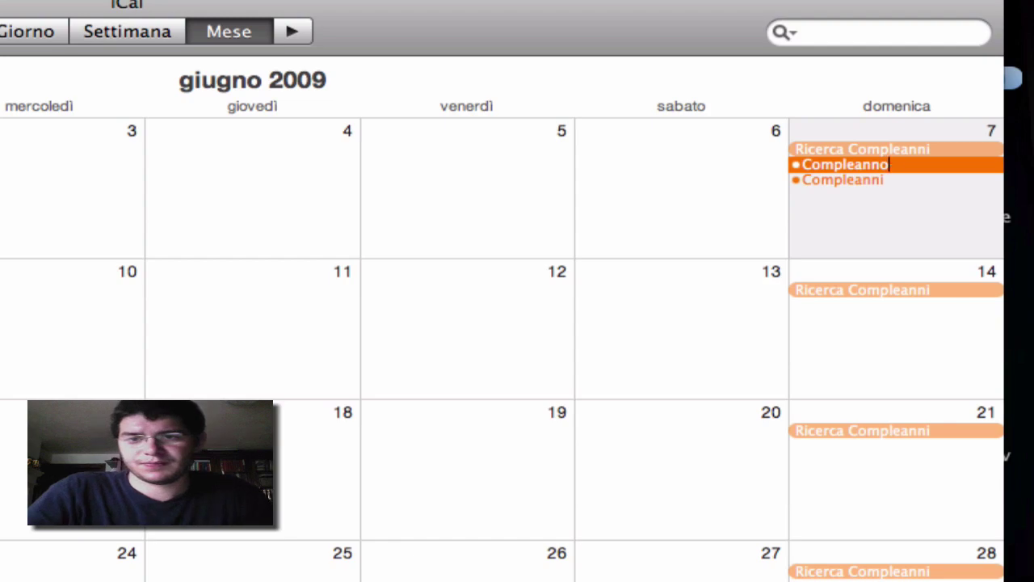
{"action": "right_click", "coordinate": [848, 166]}
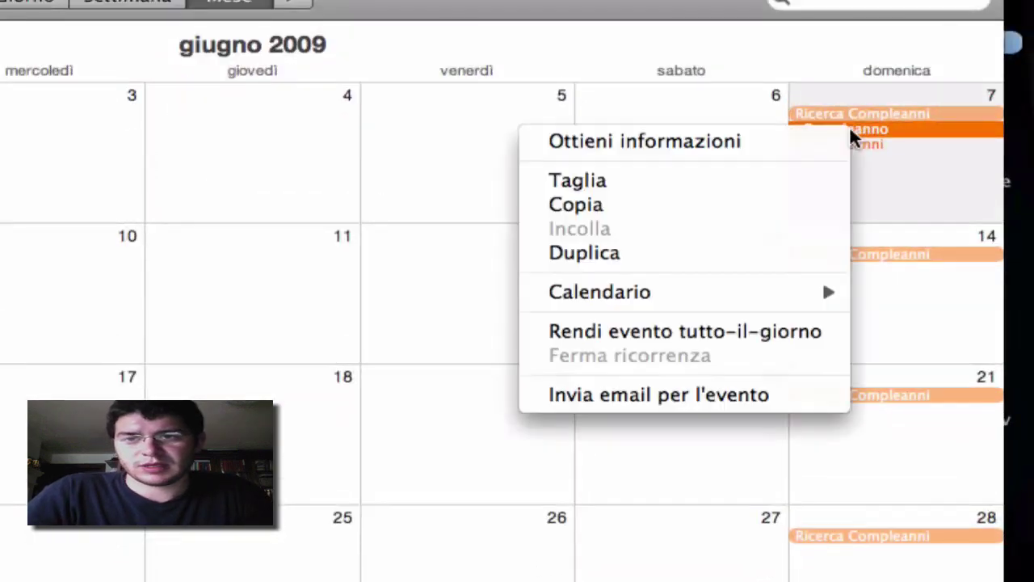
{"action": "left_click", "coordinate": [824, 139]}
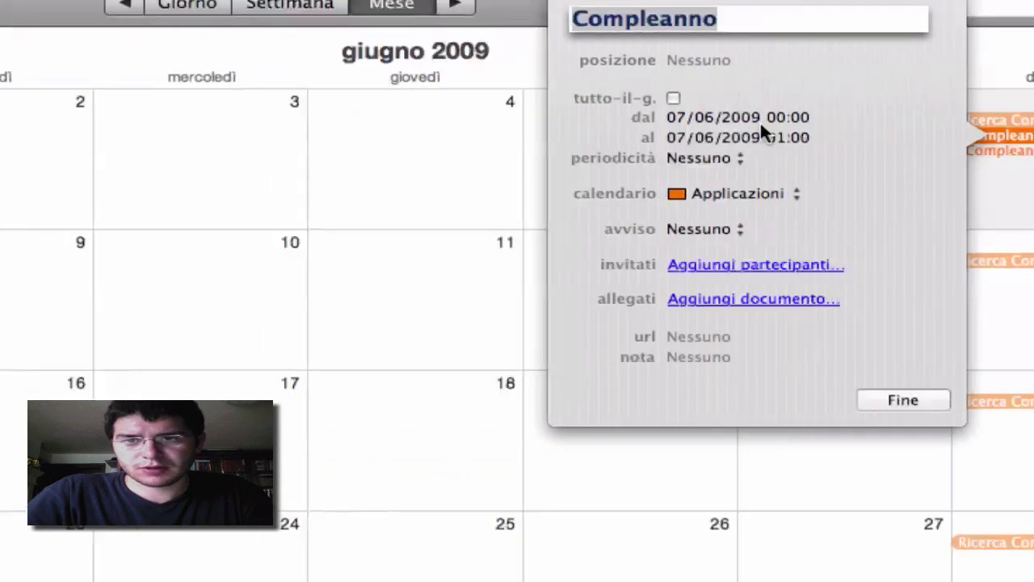
{"action": "left_click", "coordinate": [758, 125]}
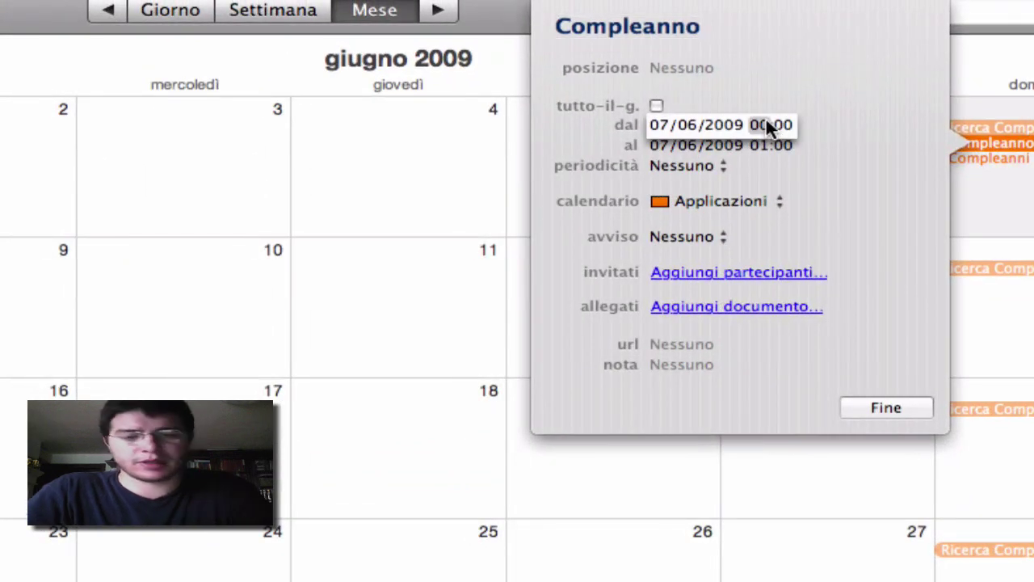
{"action": "left_click", "coordinate": [759, 145]}
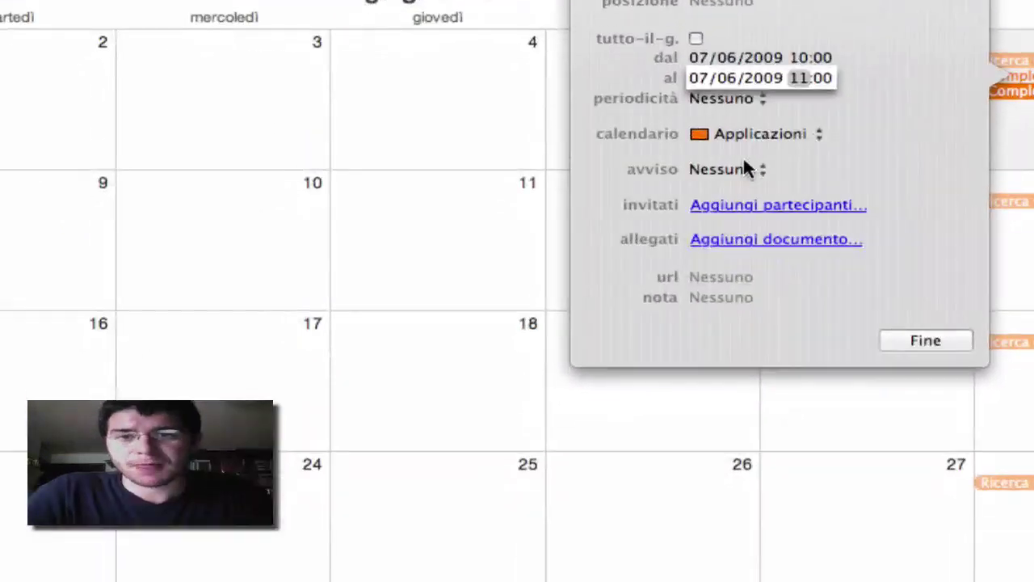
Step: Set the event's alert to "Apri documento" with the Compleanni application from Scrivania as the document to open
{"action": "left_click", "coordinate": [747, 168]}
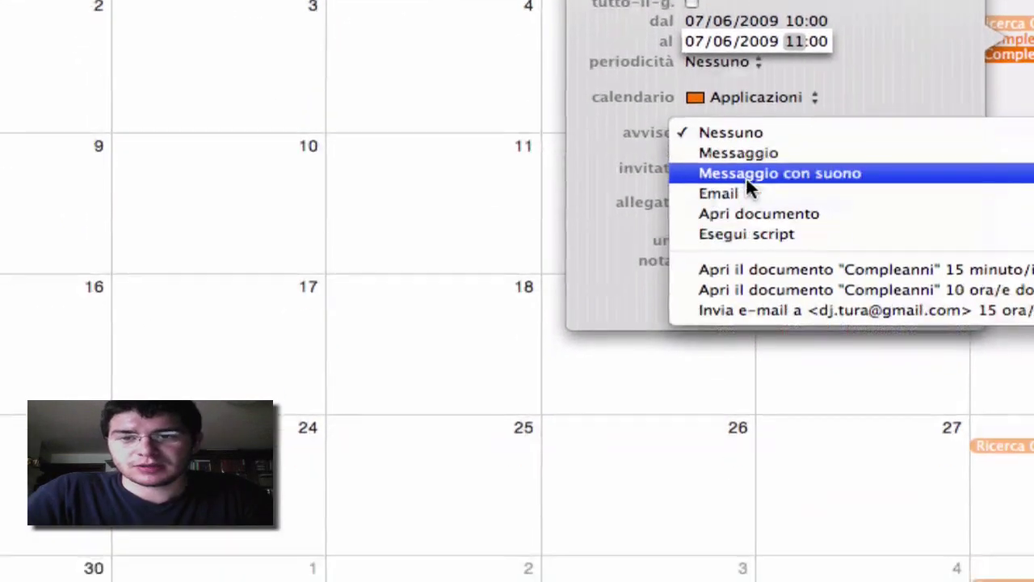
{"action": "left_click", "coordinate": [748, 245]}
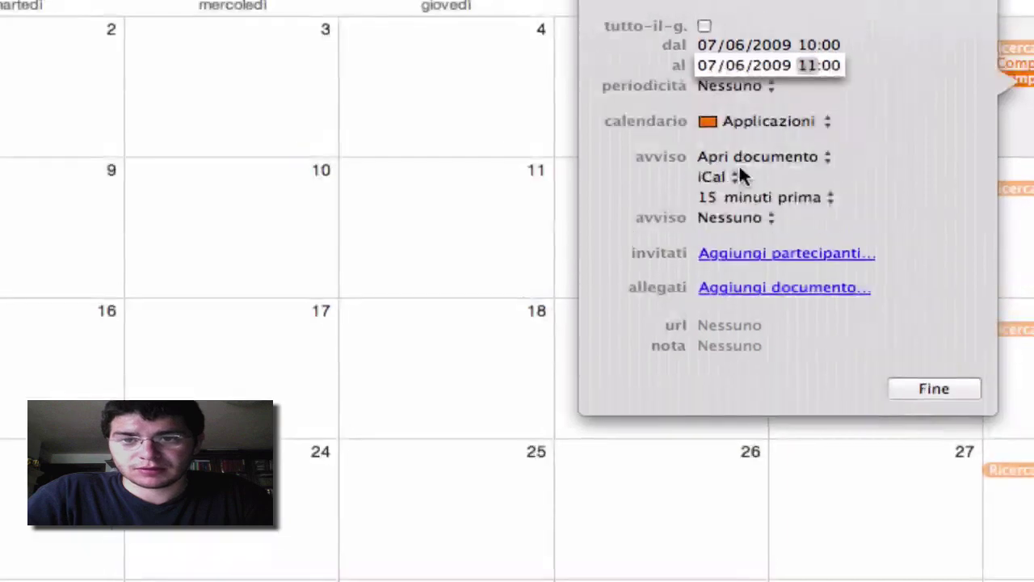
{"action": "left_click", "coordinate": [721, 139]}
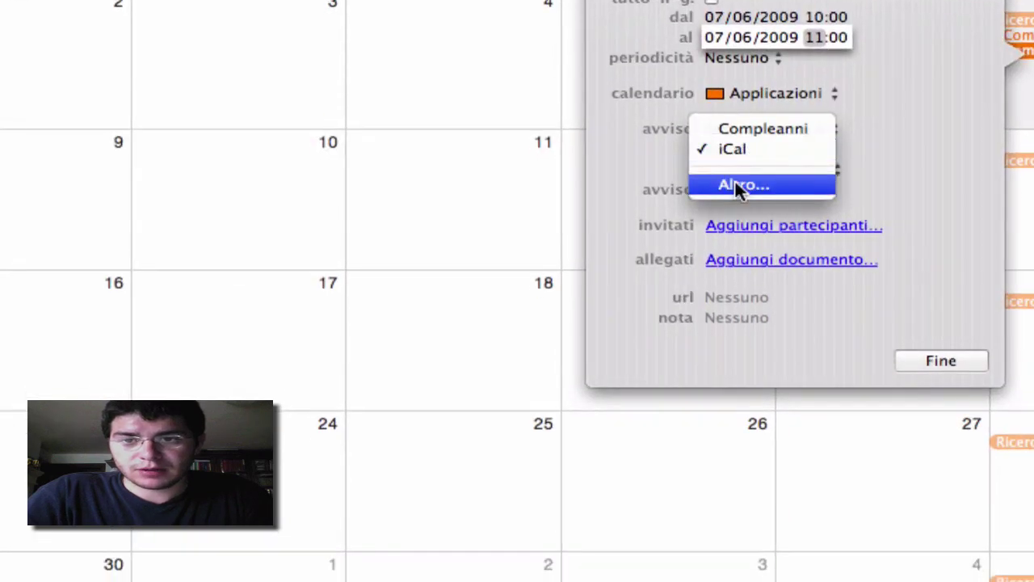
{"action": "left_click", "coordinate": [735, 179]}
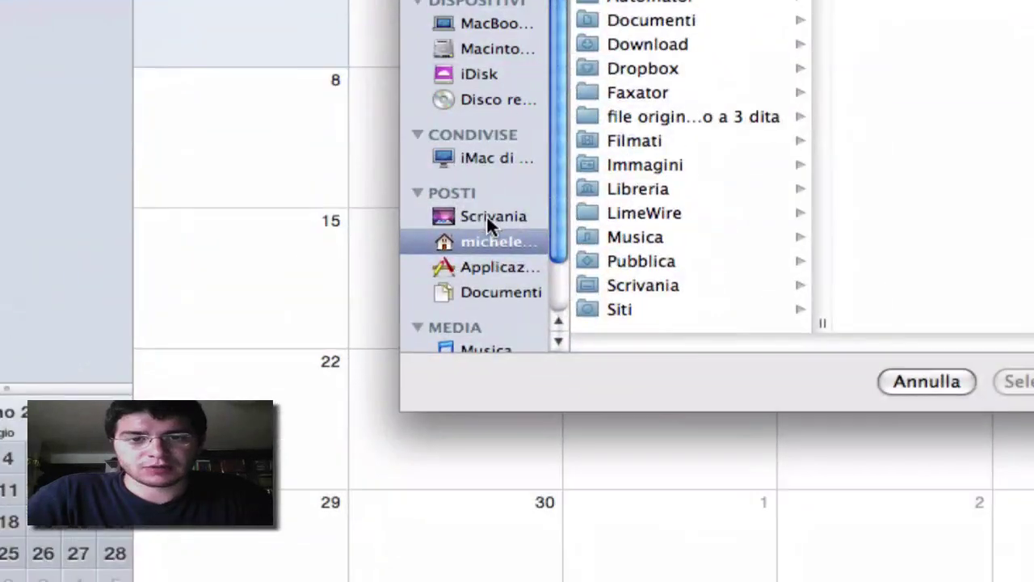
{"action": "left_click", "coordinate": [531, 309]}
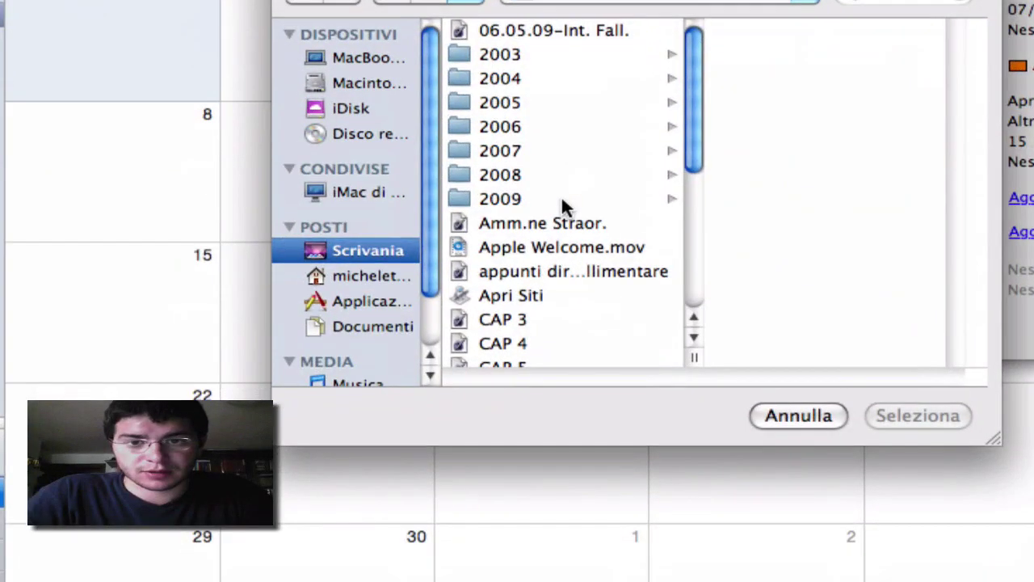
{"action": "scroll", "coordinate": [563, 200], "scroll_direction": "down", "scroll_amount": 5}
{"action": "scroll", "coordinate": [564, 206], "scroll_direction": "down", "scroll_amount": 1}
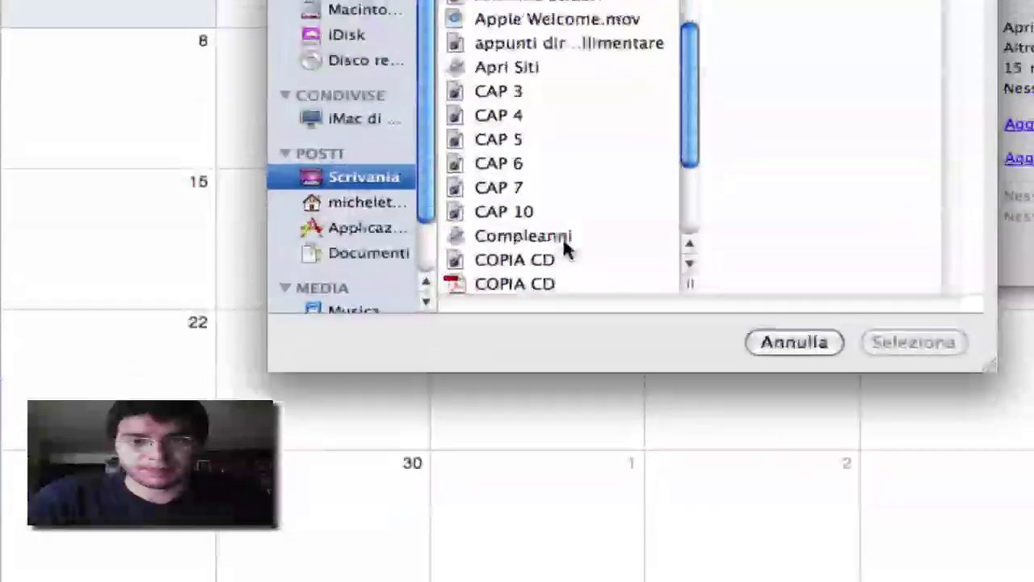
{"action": "left_click", "coordinate": [563, 241]}
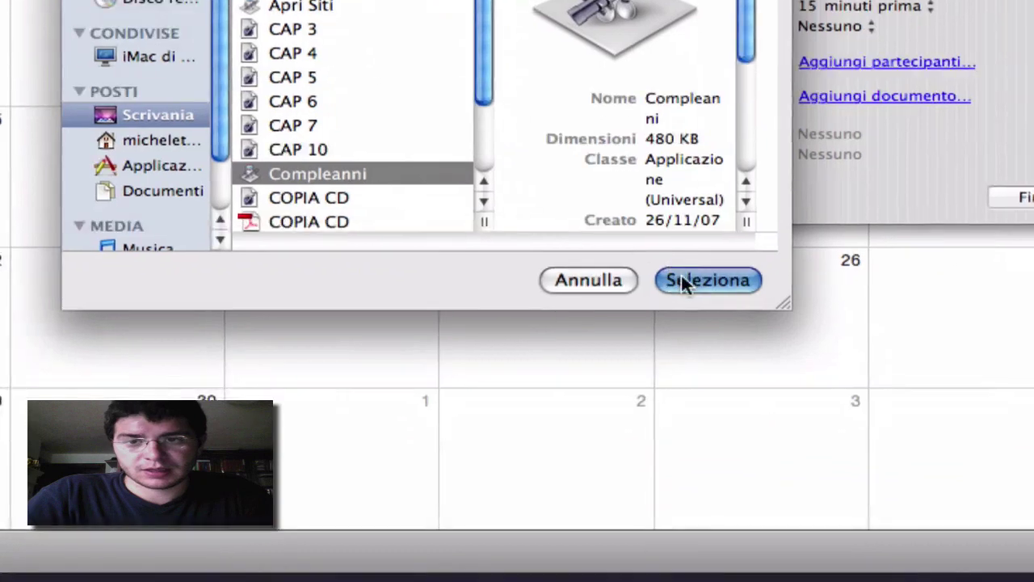
{"action": "left_click", "coordinate": [691, 291]}
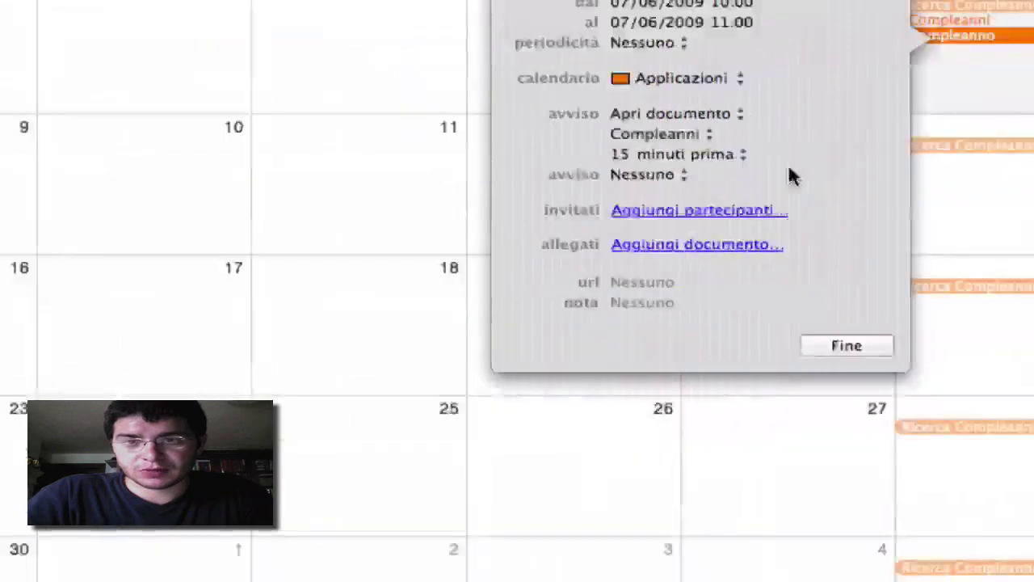
{"action": "left_click", "coordinate": [931, 464]}
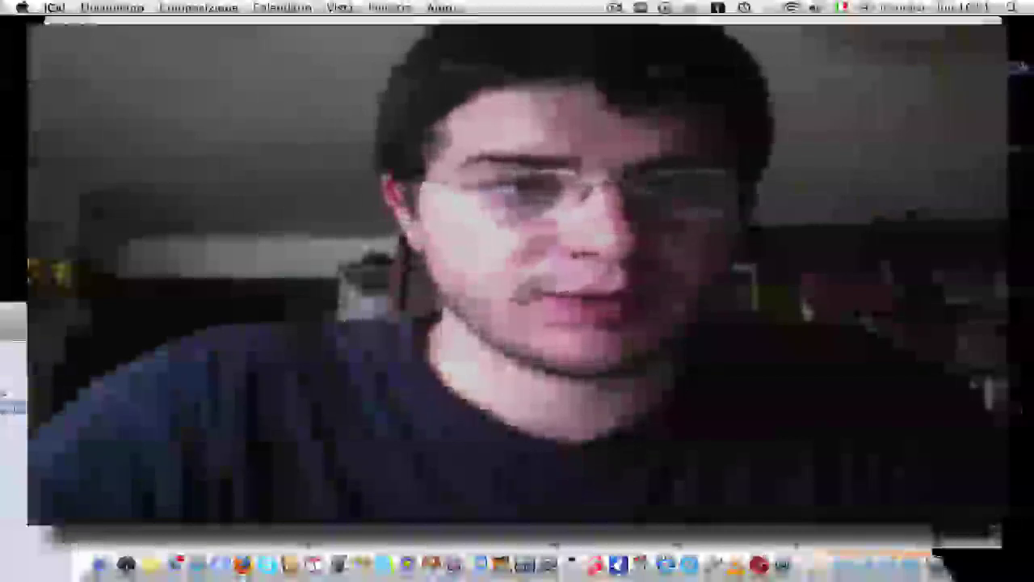
{"action": "key", "text": "super+Tab"}
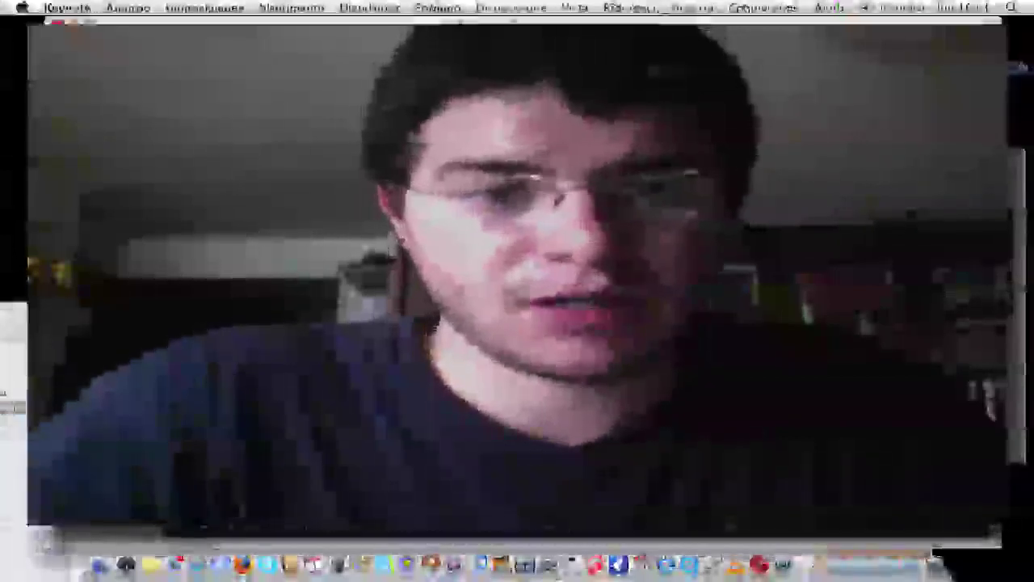
{"action": "key", "text": "super+Tab"}
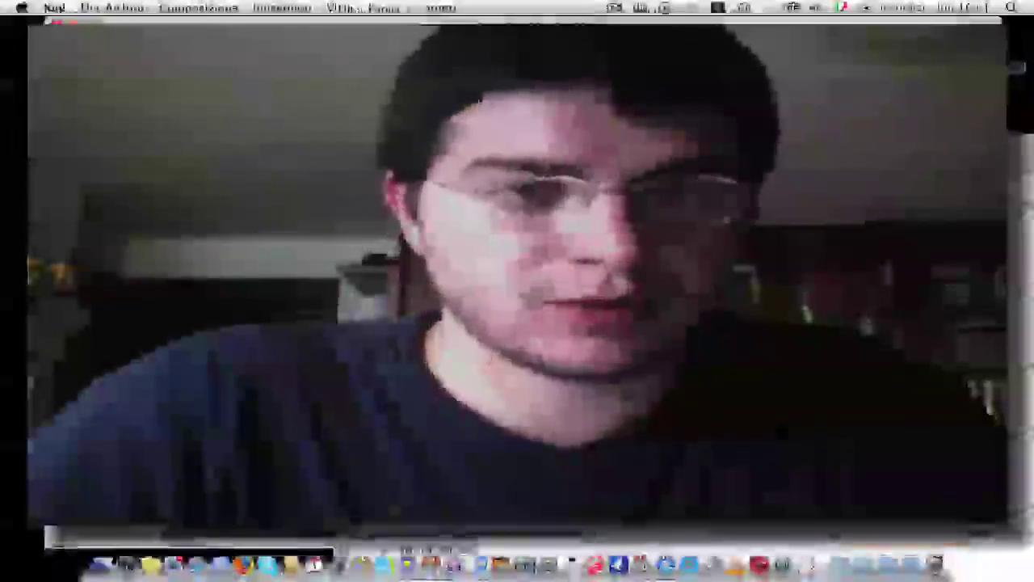